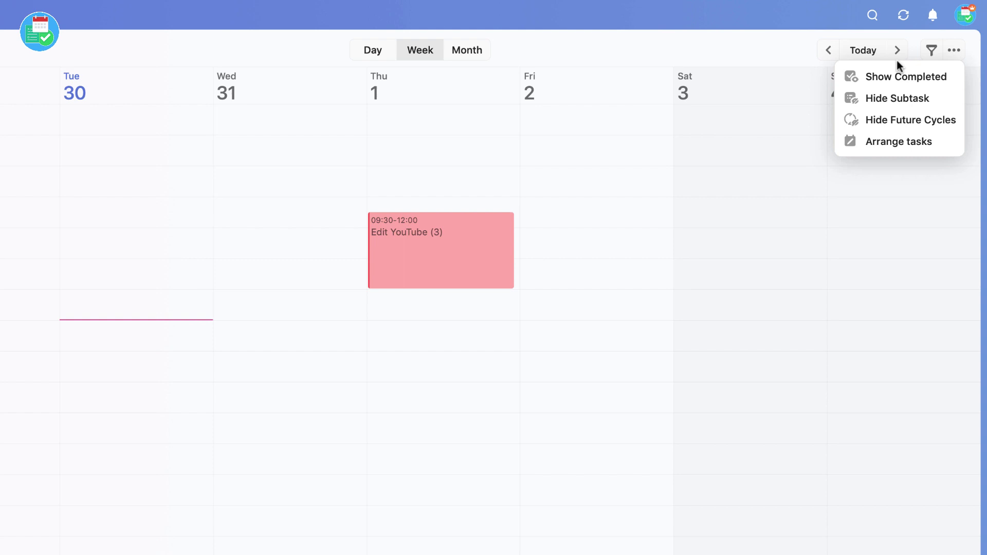
Use Arrange tasks from the YouTube list to put Reply to Bonjoros on Wednesday and Send Newsletter on Friday, both at 13:00
{"action": "left_click", "coordinate": [906, 142]}
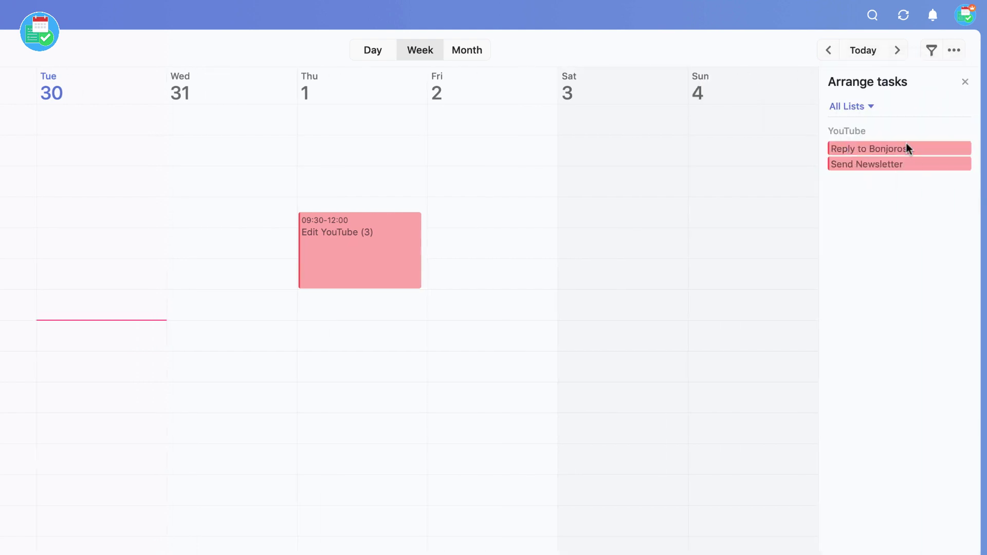
{"action": "left_click", "coordinate": [866, 105]}
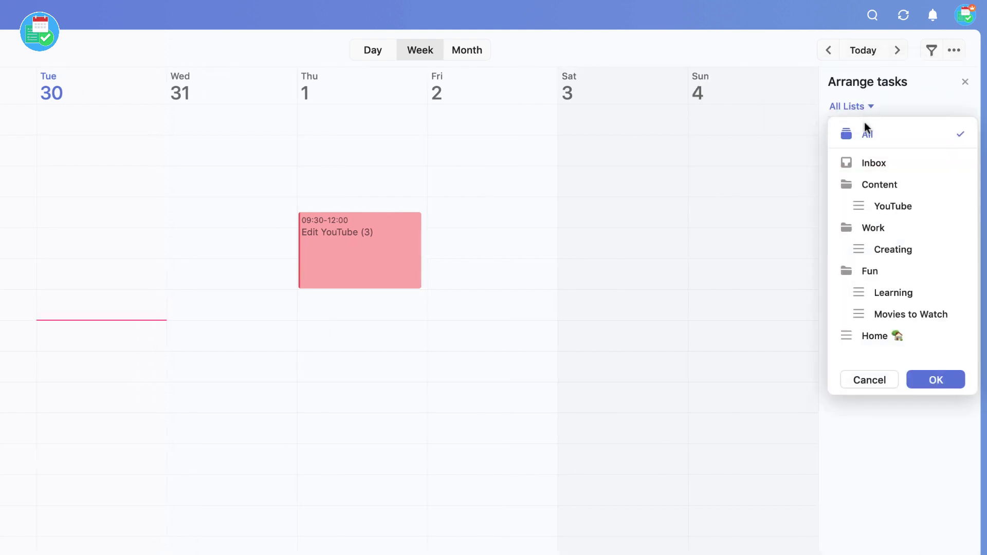
{"action": "left_click", "coordinate": [890, 112]}
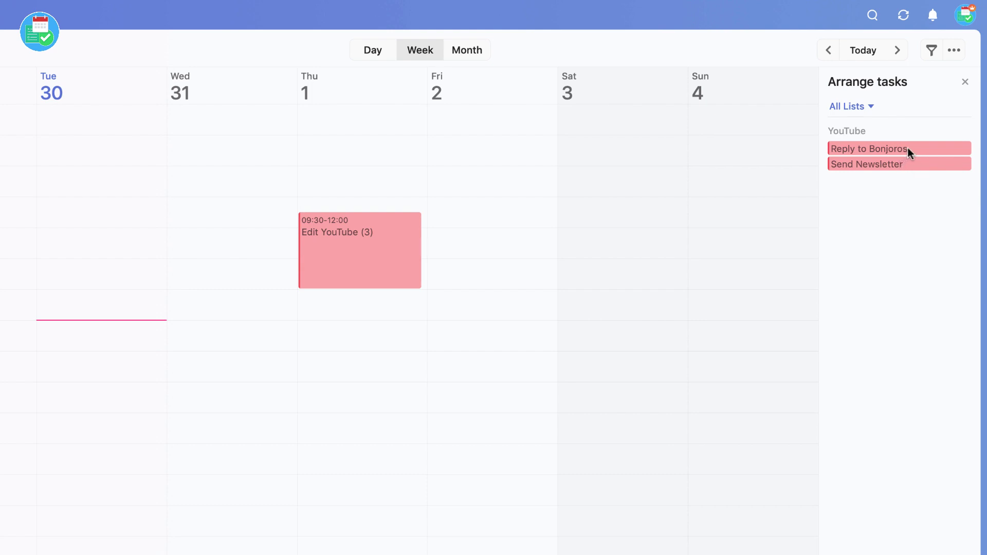
{"action": "left_click_drag", "start_coordinate": [908, 148], "coordinate": [238, 328]}
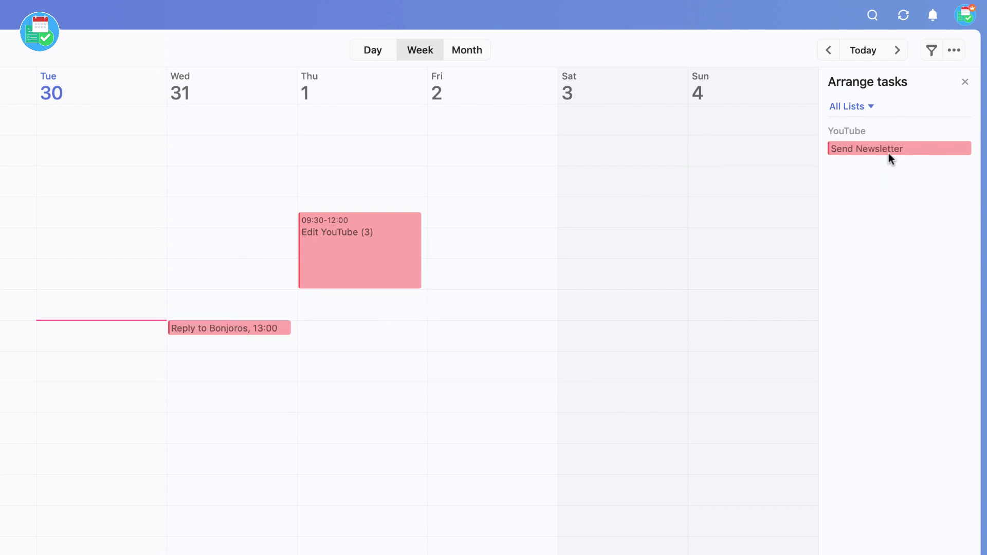
{"action": "left_click_drag", "start_coordinate": [899, 150], "coordinate": [501, 426]}
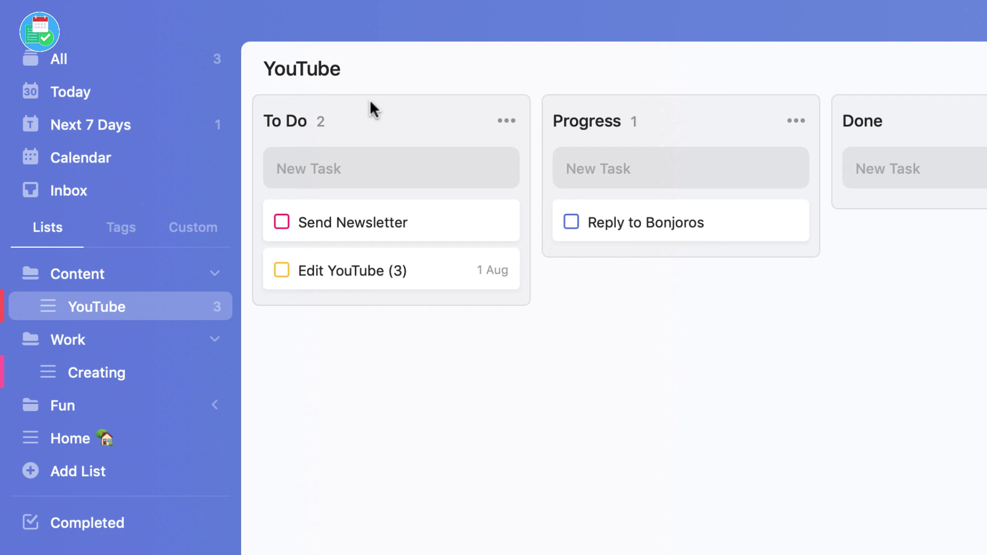
Open the To Do column's options, then the Reply to Bonjoros task details
{"action": "left_click", "coordinate": [511, 122]}
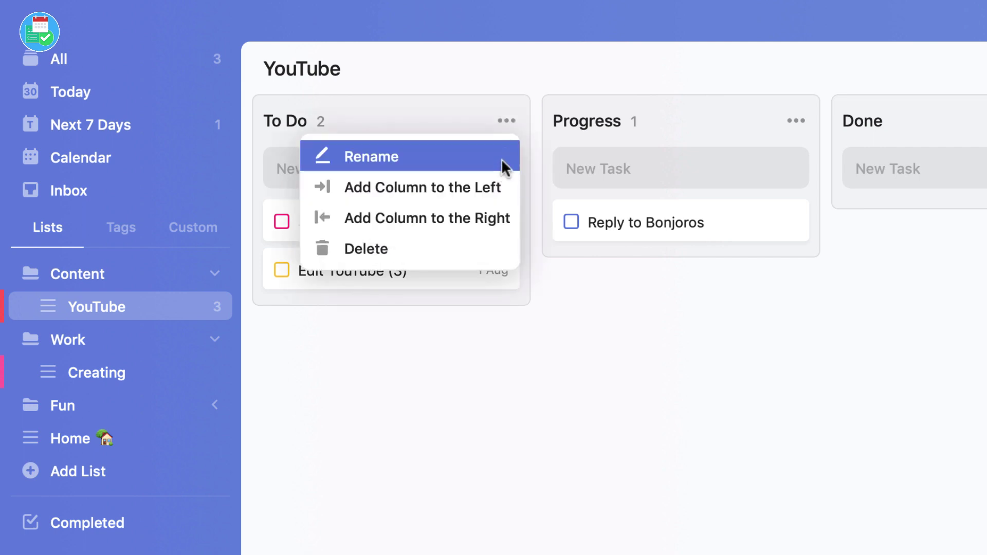
{"action": "left_click", "coordinate": [646, 220]}
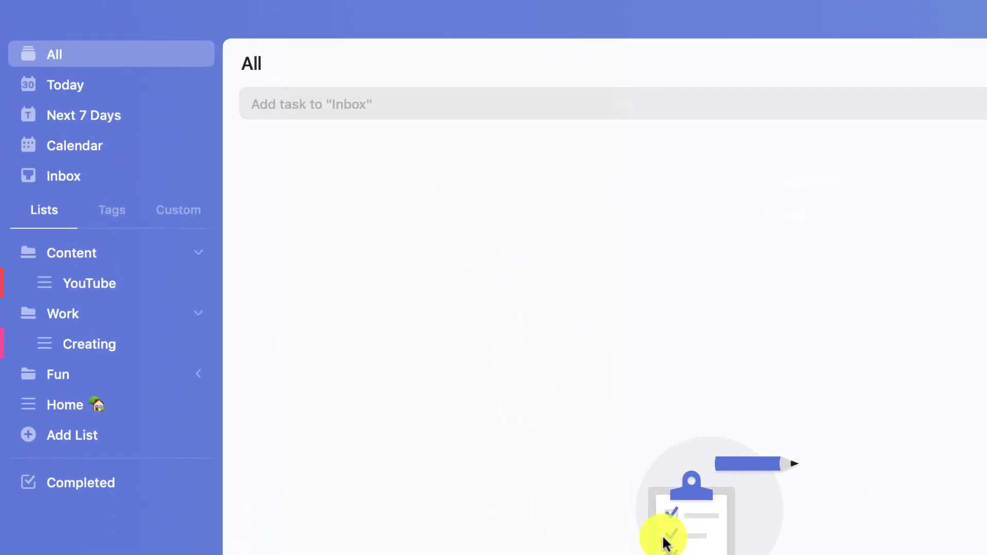
Open the YouTube list, switch it to List View, then back to Kanban View
{"action": "left_click", "coordinate": [95, 291]}
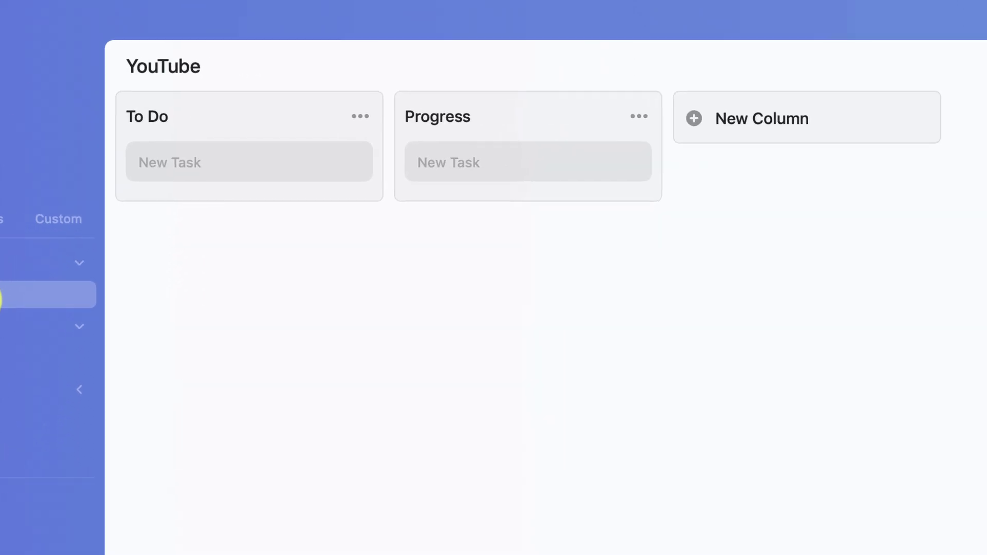
{"action": "left_click", "coordinate": [940, 79]}
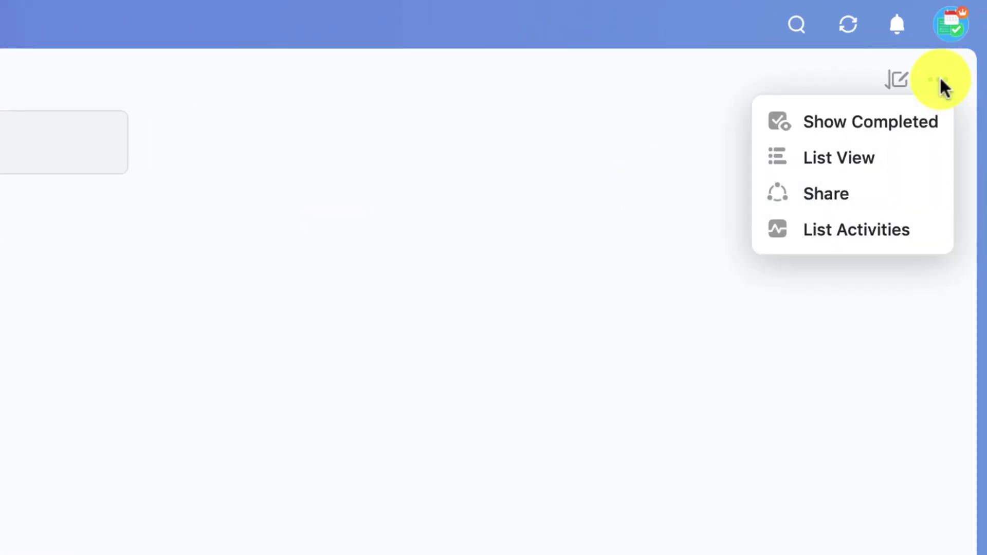
{"action": "left_click", "coordinate": [892, 158]}
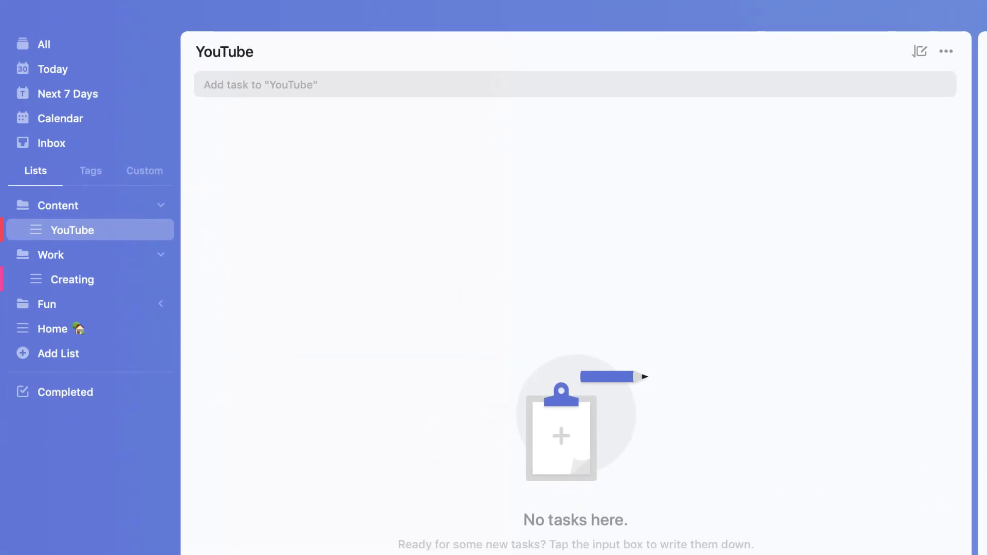
{"action": "left_click", "coordinate": [946, 51]}
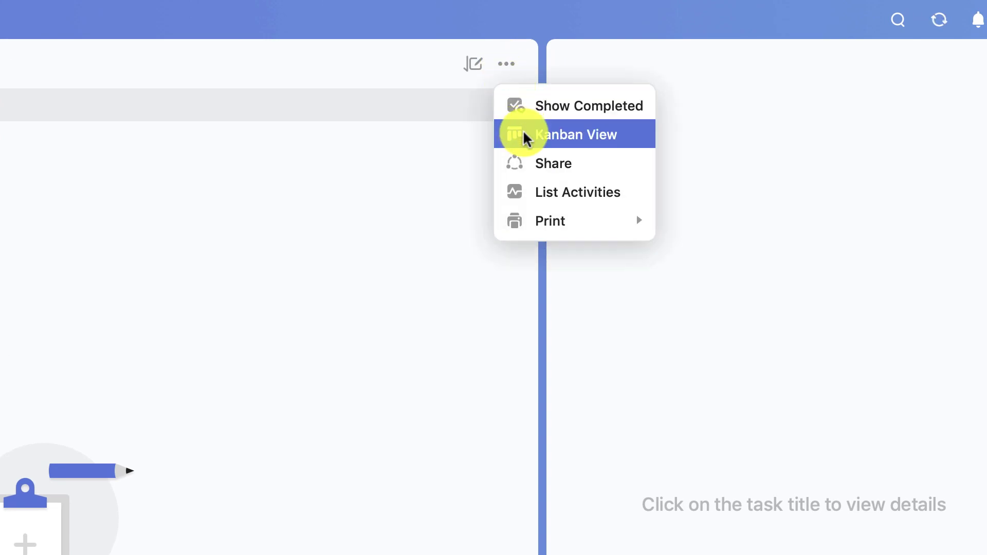
{"action": "left_click", "coordinate": [523, 132]}
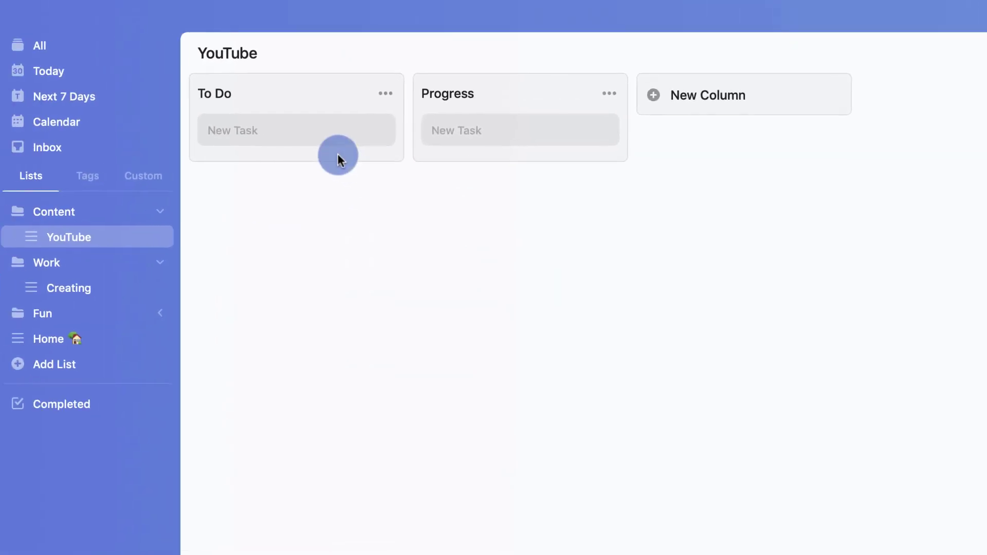
Add To Do tasks Edit YouTube (3) due 1 Aug, Send Newsletter, and Reply to Bonjoros
{"action": "left_click", "coordinate": [328, 139]}
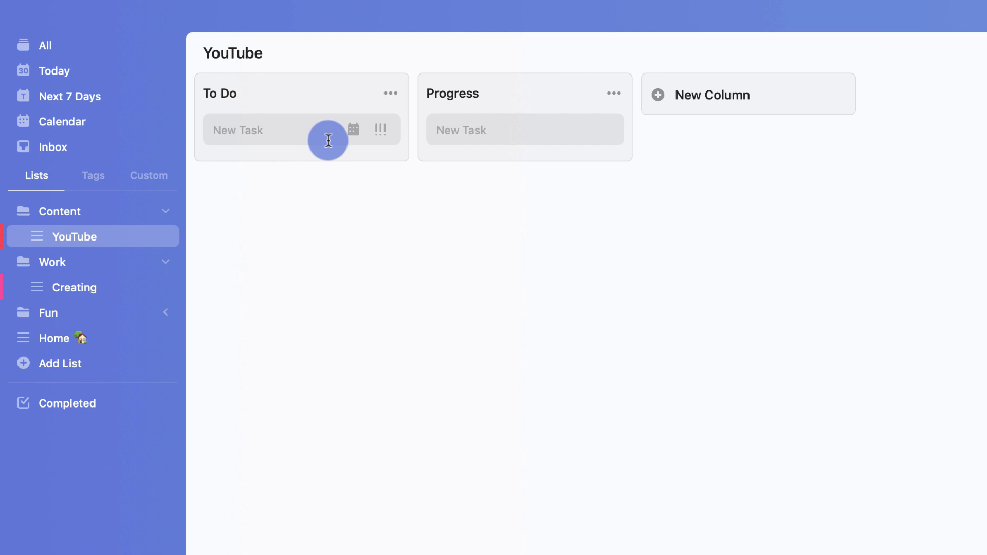
{"action": "type", "text": "Edit YouTube (3)"}
{"action": "left_click", "coordinate": [353, 129]}
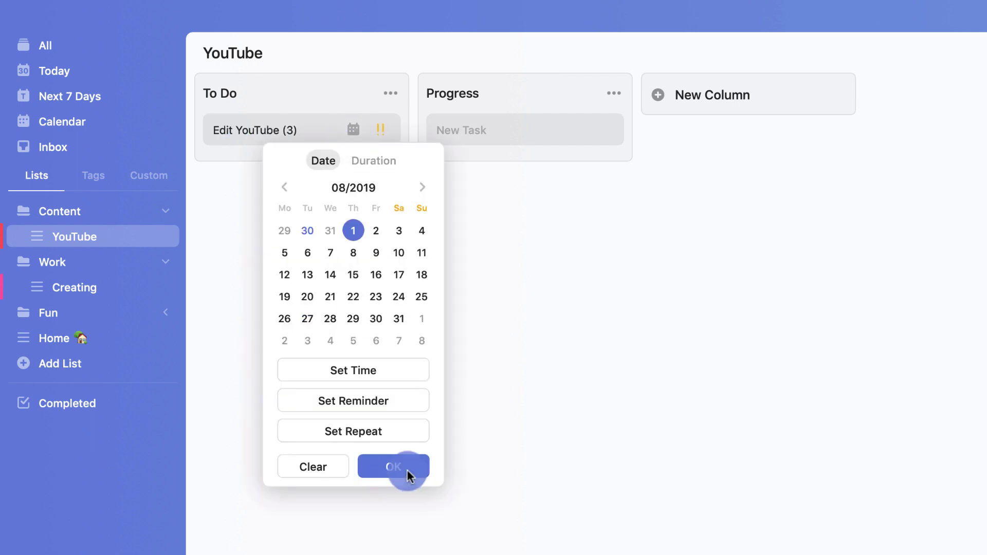
{"action": "left_click", "coordinate": [403, 470]}
{"action": "key", "text": "Return"}
{"action": "type", "text": "Send Newsletter"}
{"action": "key", "text": "Return"}
{"action": "type", "text": "Reply to Bonjoros"}
{"action": "left_click", "coordinate": [393, 167]}
{"action": "left_click", "coordinate": [559, 352]}
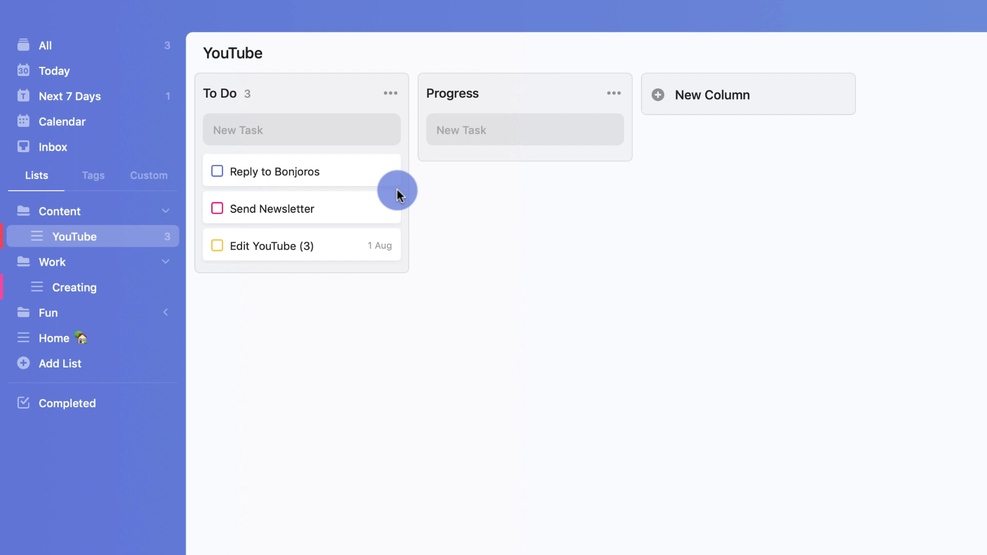
Move Reply to Bonjoros into Progress and add a new column named Done
{"action": "left_click_drag", "start_coordinate": [333, 175], "coordinate": [509, 144]}
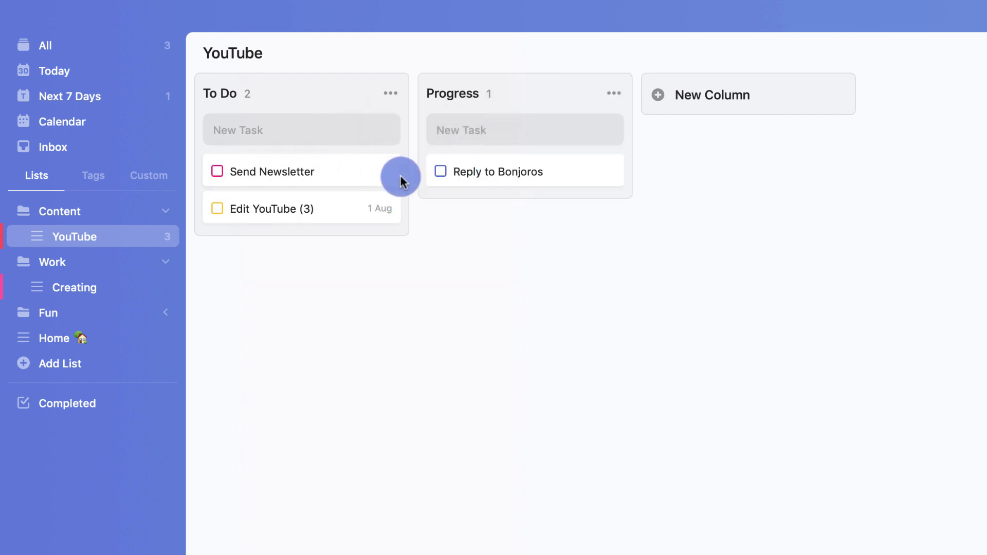
{"action": "left_click", "coordinate": [674, 98]}
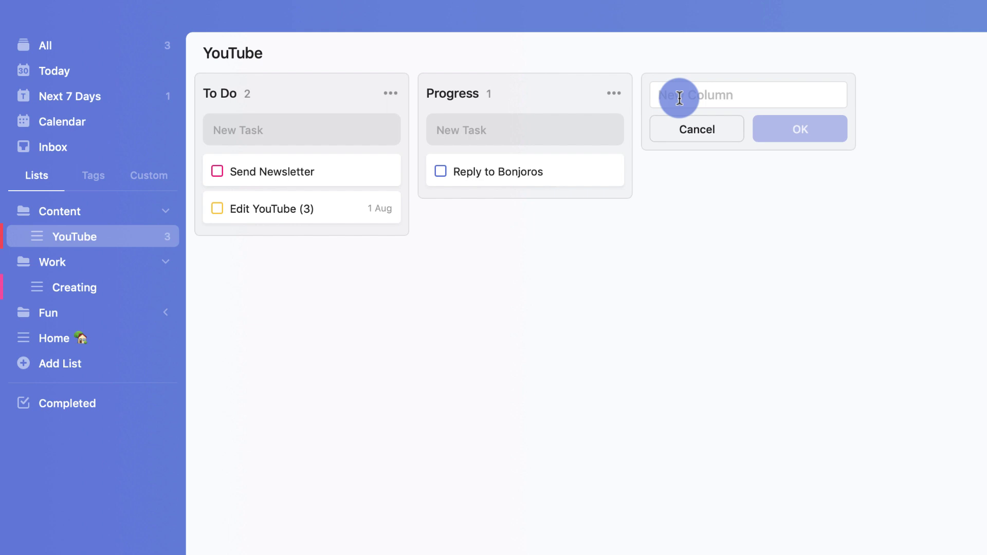
{"action": "type", "text": "Done"}
{"action": "key", "text": "Return"}
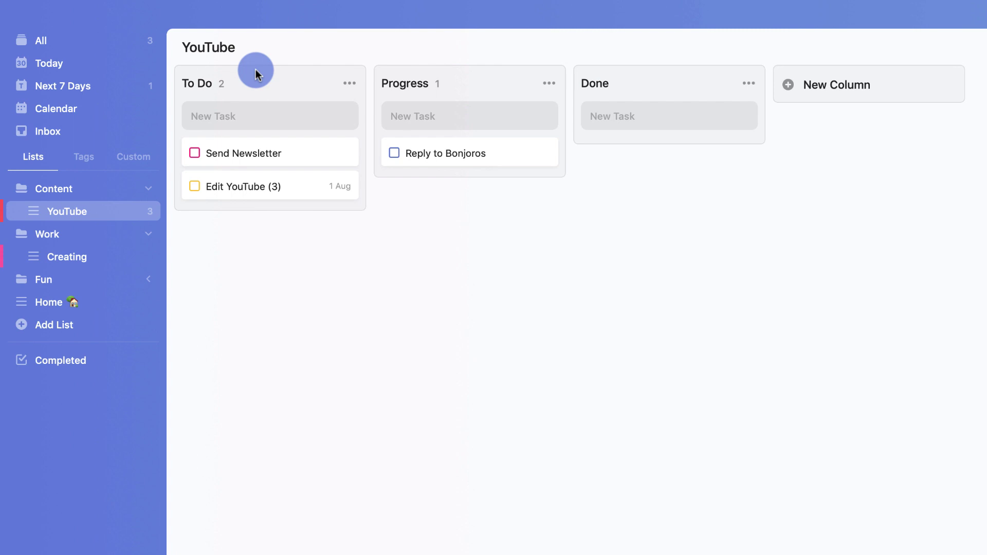
Switch Reply to Bonjoros to checklist mode, try its comment and tag options, then close it
{"action": "left_click", "coordinate": [350, 83]}
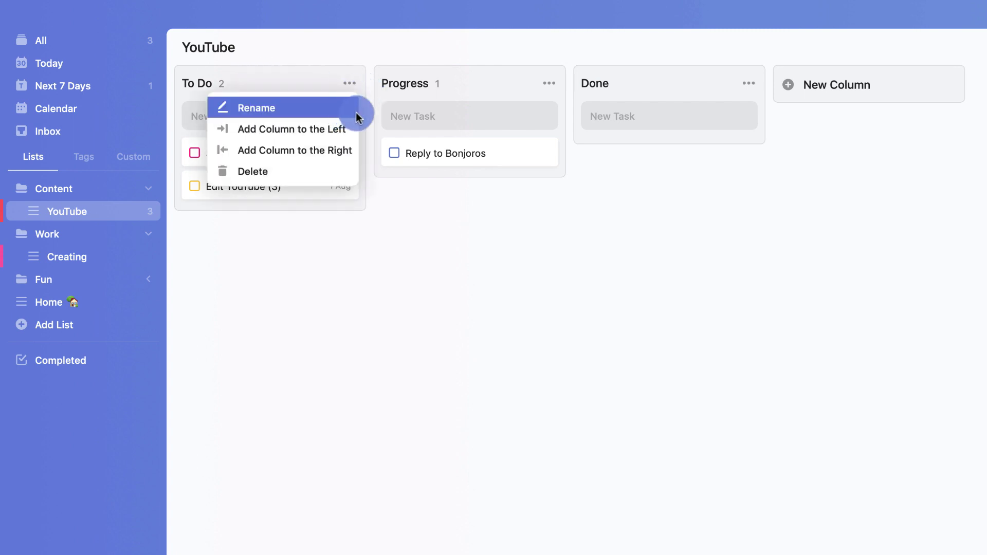
{"action": "left_click", "coordinate": [443, 148]}
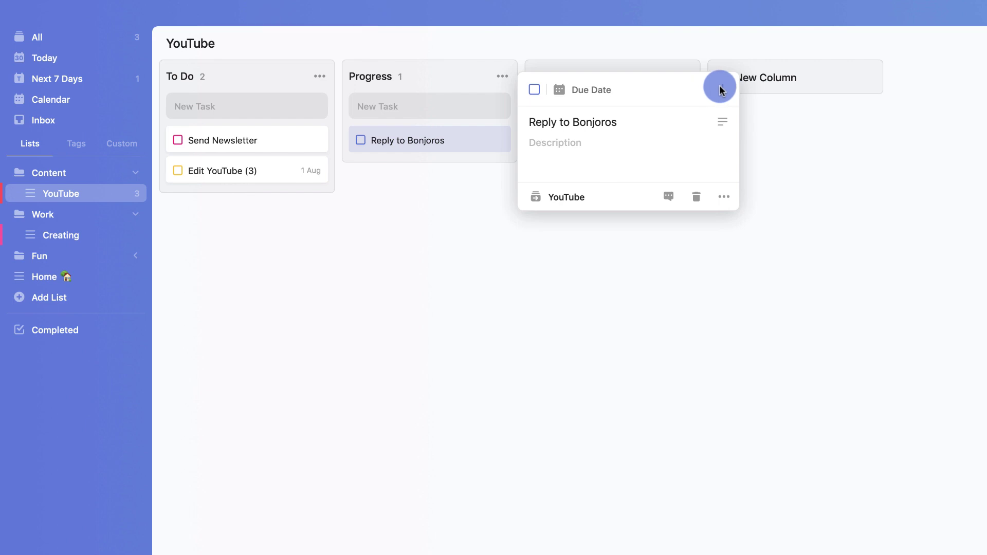
{"action": "left_click", "coordinate": [723, 122]}
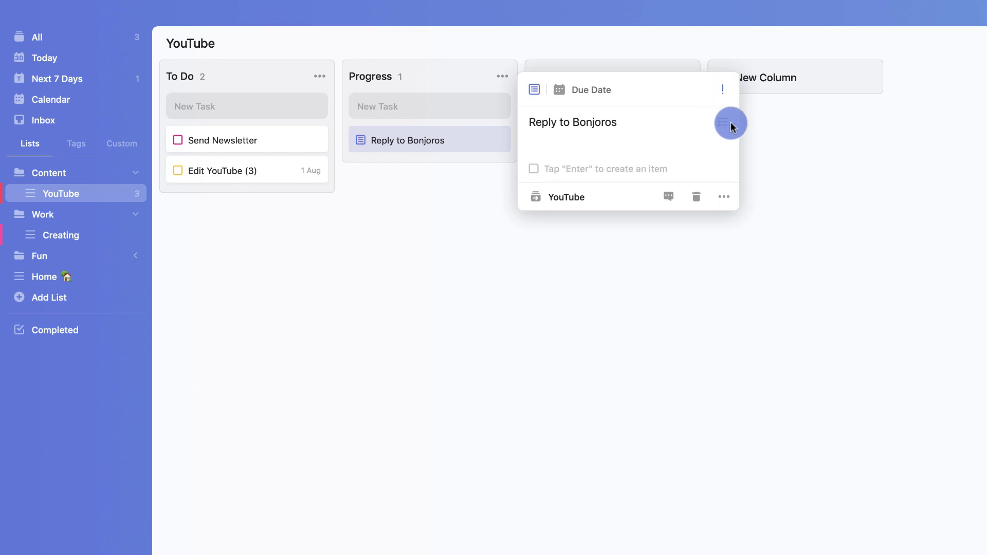
{"action": "left_click", "coordinate": [669, 197]}
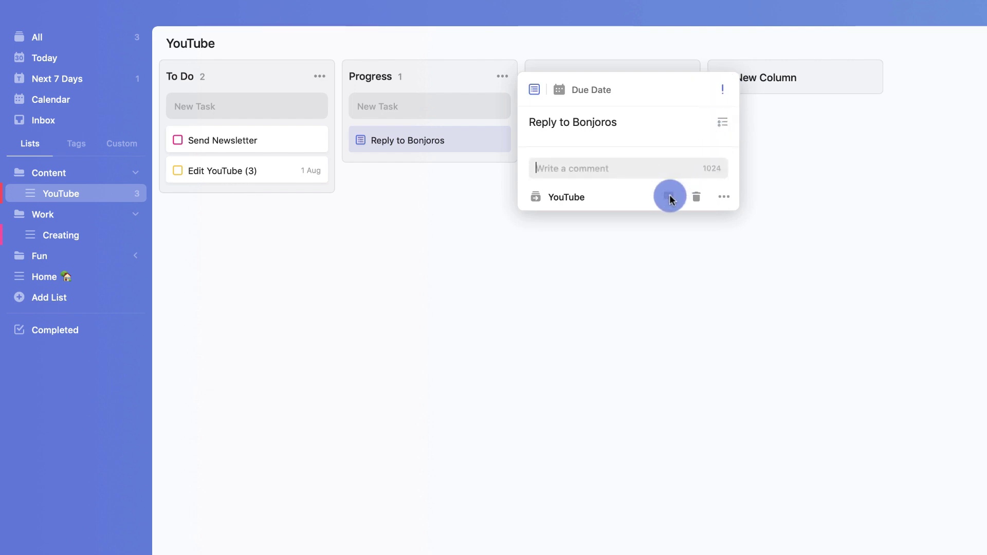
{"action": "left_click", "coordinate": [722, 197]}
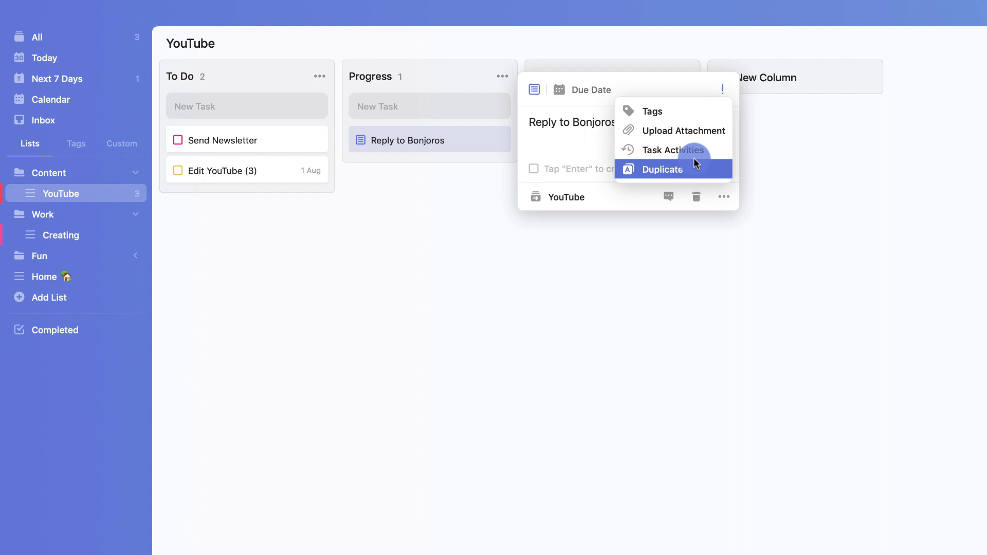
{"action": "left_click", "coordinate": [679, 123]}
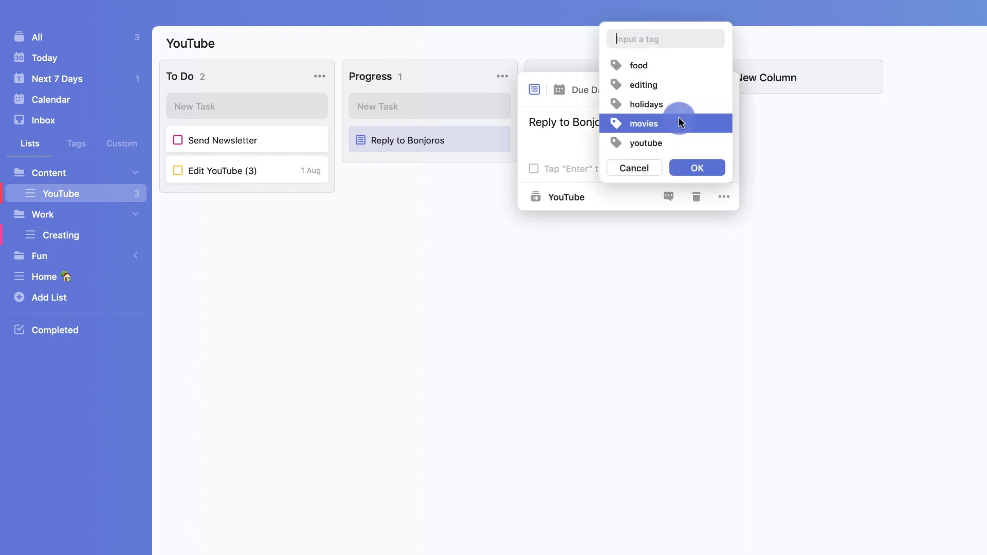
{"action": "left_click", "coordinate": [695, 163]}
{"action": "left_click", "coordinate": [805, 178]}
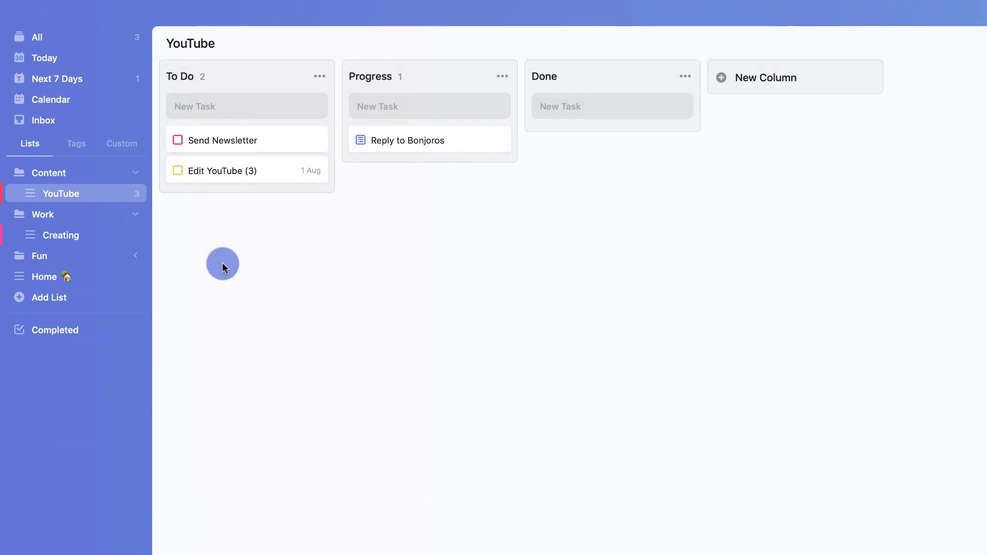
Open the Calendar, try the Day and Month views, then return to Week view
{"action": "left_click", "coordinate": [94, 105]}
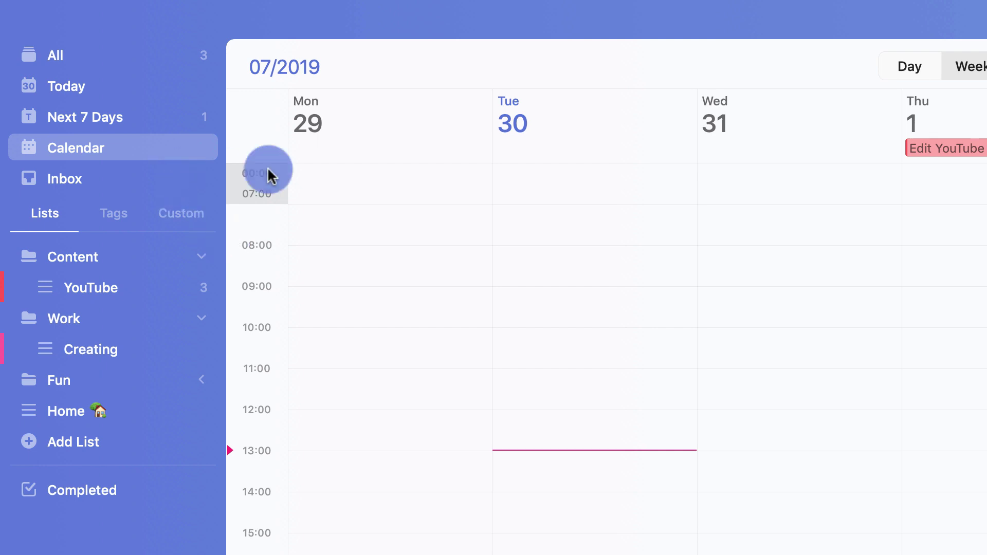
{"action": "left_click", "coordinate": [914, 75]}
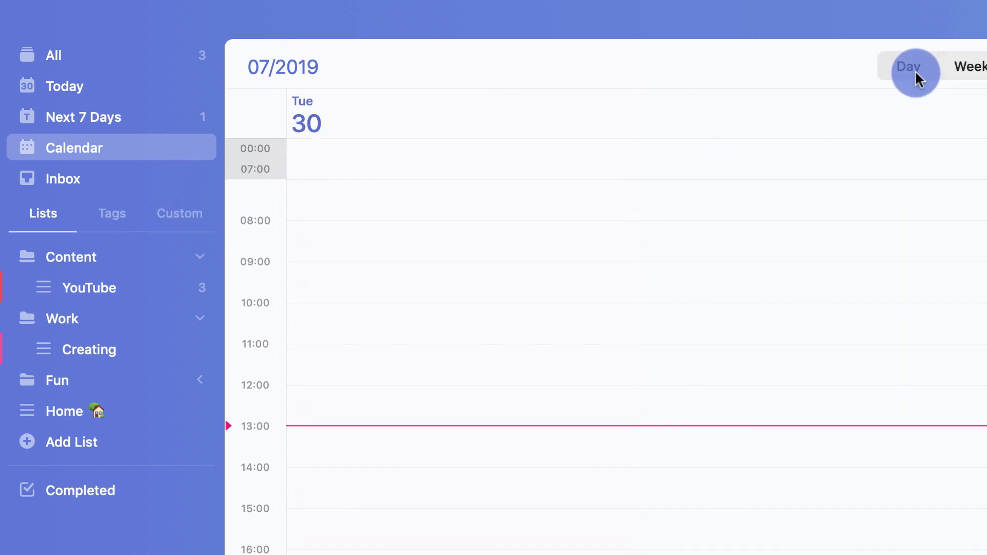
{"action": "left_click", "coordinate": [964, 69]}
{"action": "left_click", "coordinate": [601, 54]}
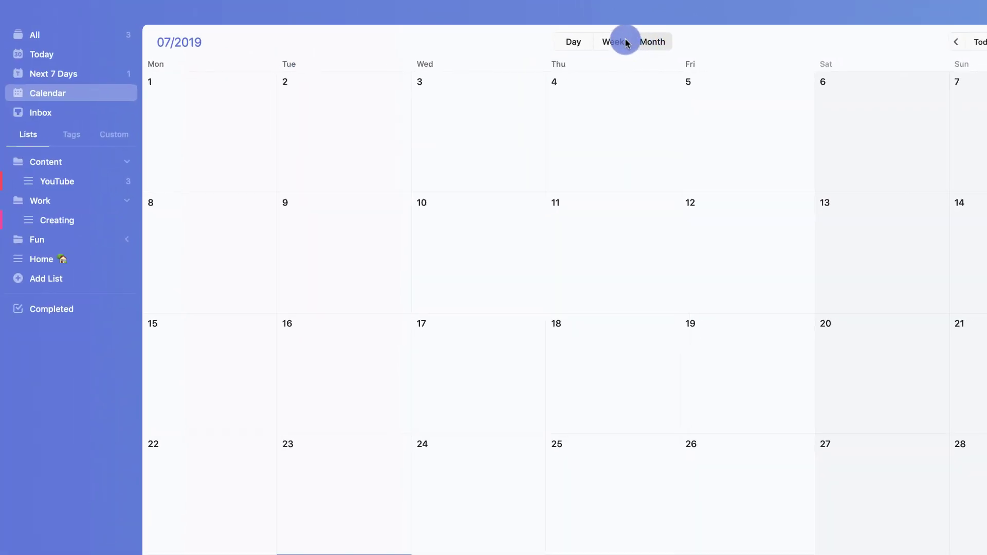
{"action": "left_click", "coordinate": [626, 42]}
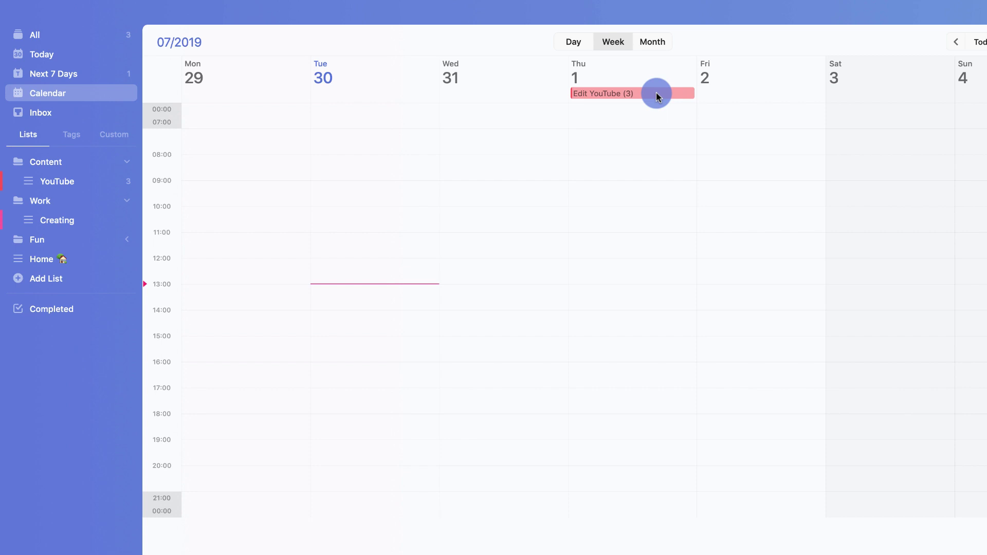
Schedule Edit YouTube (3) on Thursday 1 August from 09:30 and open the calendar's '...' menu
{"action": "left_click_drag", "start_coordinate": [656, 93], "coordinate": [630, 234]}
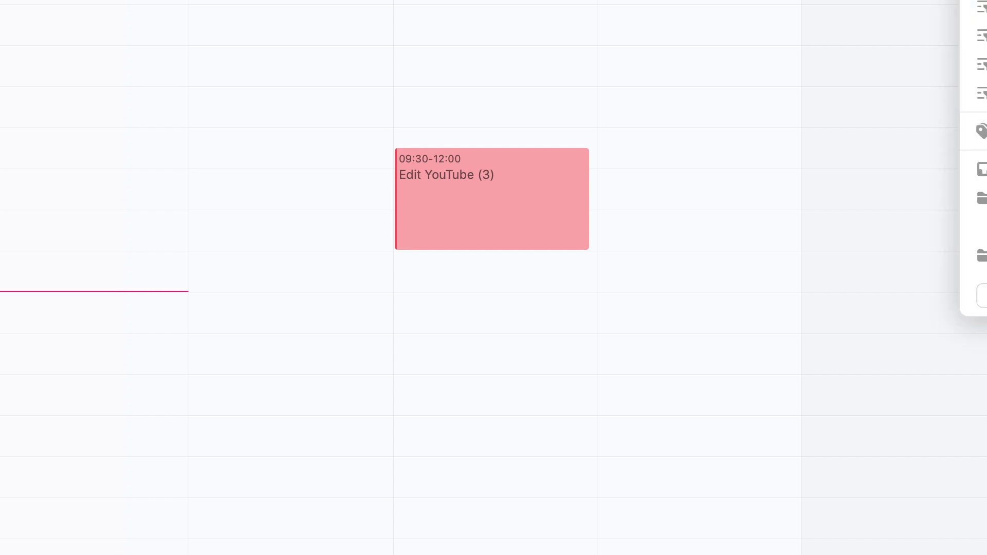
{"action": "scroll", "coordinate": [888, 165], "scroll_direction": "down", "scroll_amount": 2}
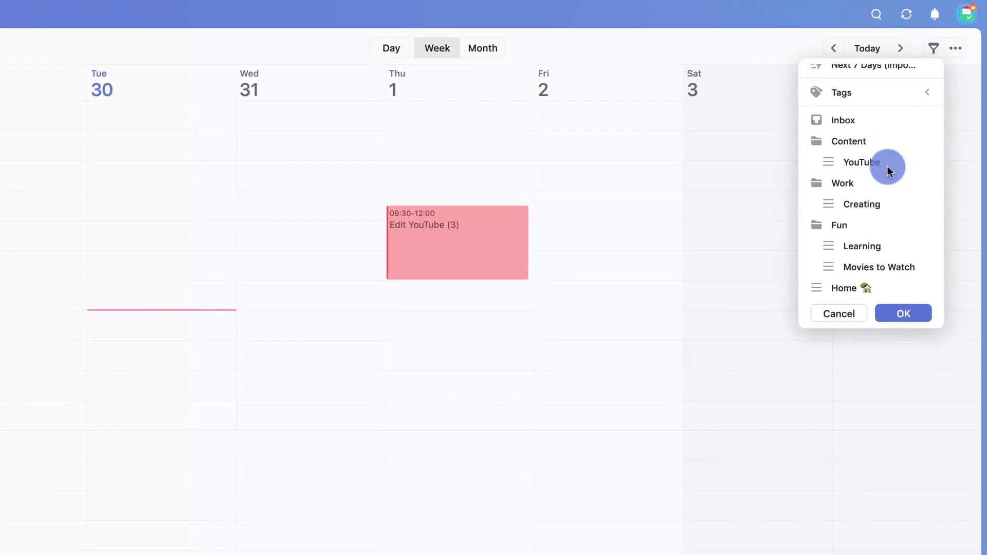
{"action": "scroll", "coordinate": [887, 166], "scroll_direction": "up", "scroll_amount": 3}
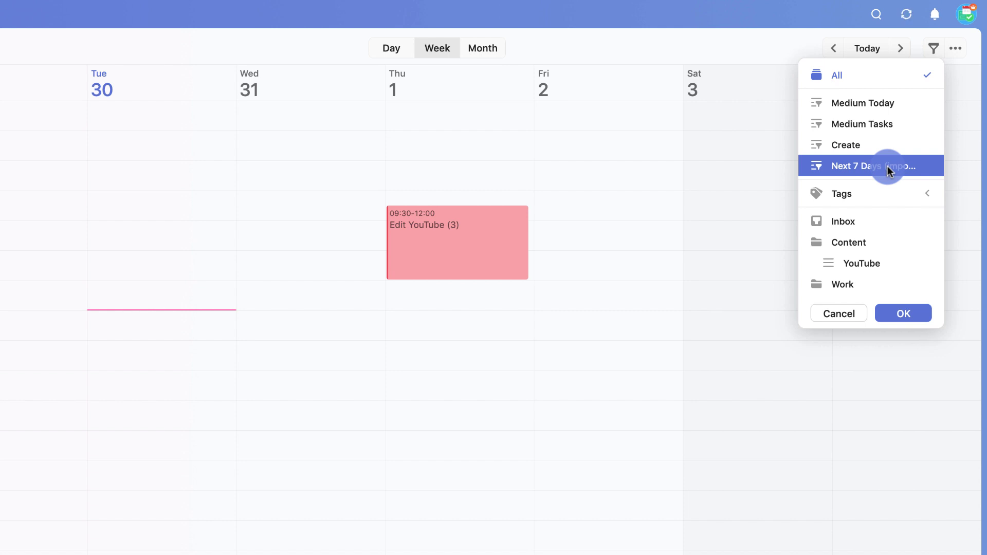
{"action": "left_click", "coordinate": [956, 48]}
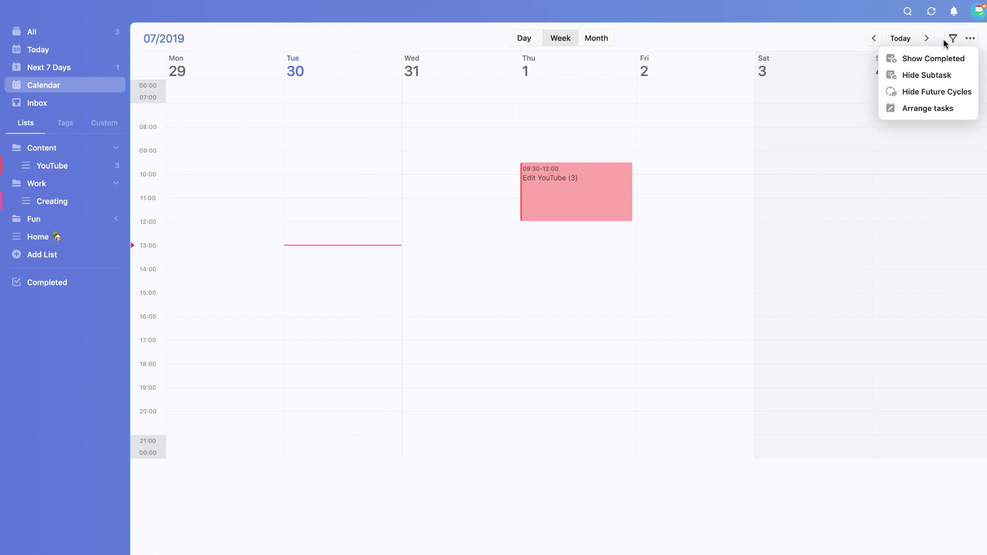
Via Arrange tasks with all lists, schedule Reply to Bonjoros Wed 31 13:00 and Send Newsletter Fri 2 13:00–16:30
{"action": "left_click", "coordinate": [933, 109]}
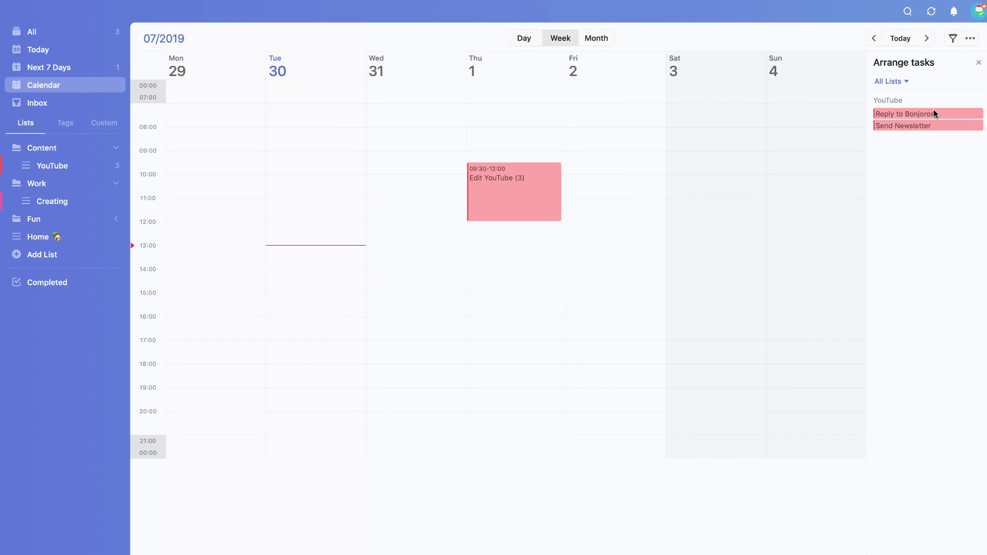
{"action": "left_click", "coordinate": [902, 81]}
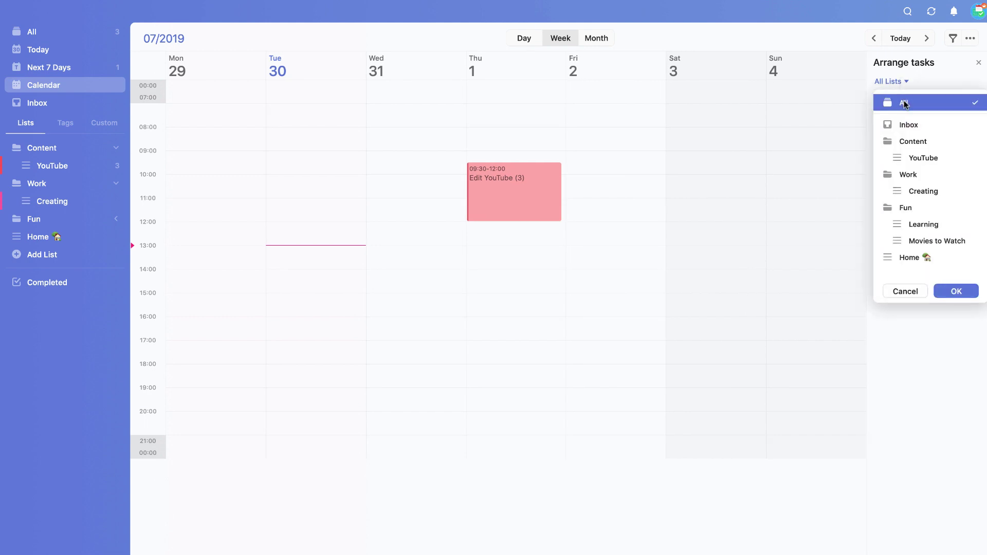
{"action": "left_click", "coordinate": [901, 101]}
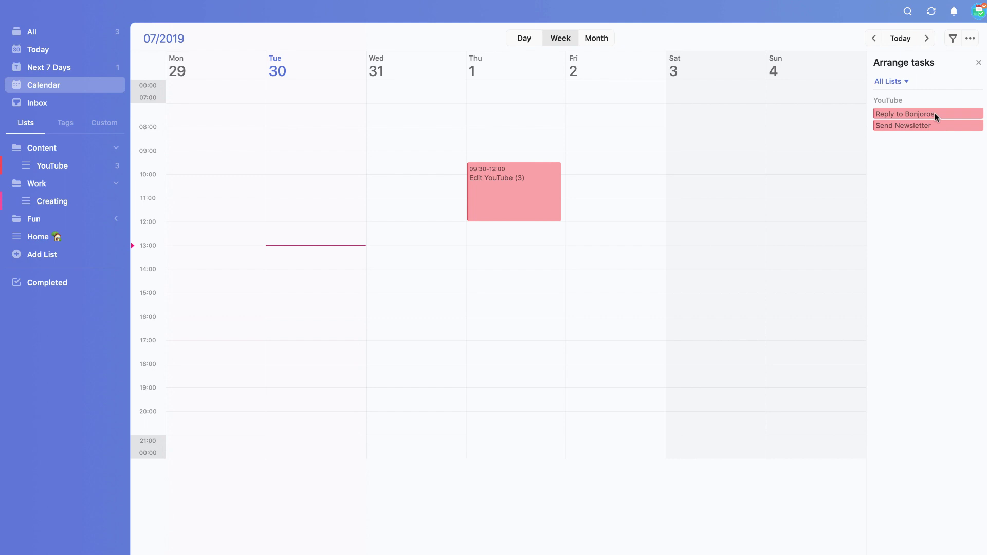
{"action": "left_click_drag", "start_coordinate": [934, 114], "coordinate": [423, 254]}
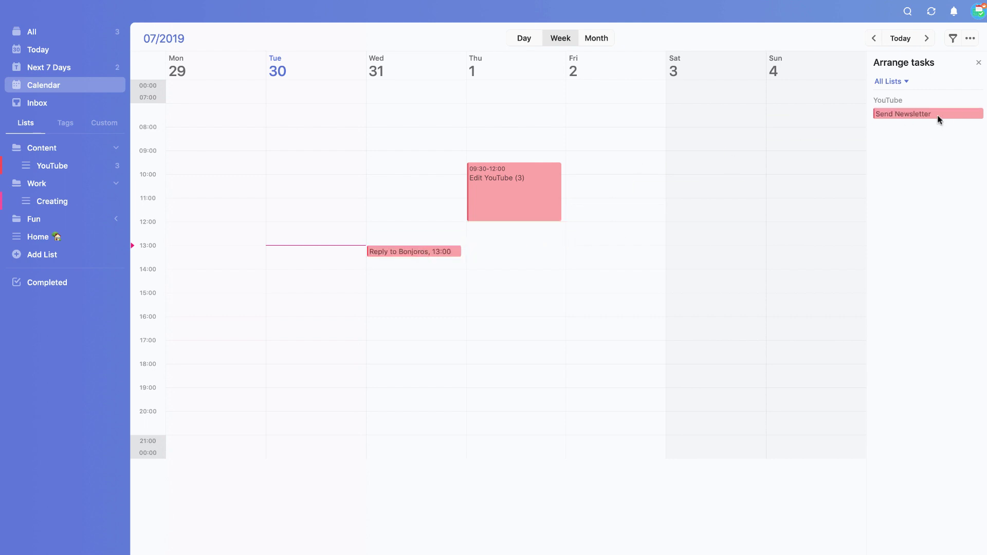
{"action": "left_click_drag", "start_coordinate": [938, 119], "coordinate": [622, 327]}
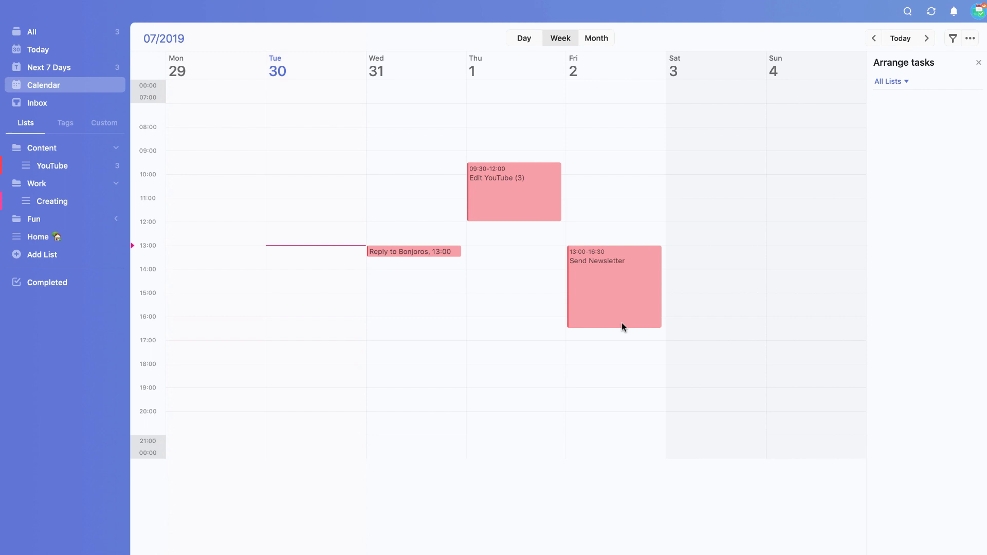
Check the Month view, then step the Day view forward to Thursday 1 August
{"action": "left_click", "coordinate": [603, 39]}
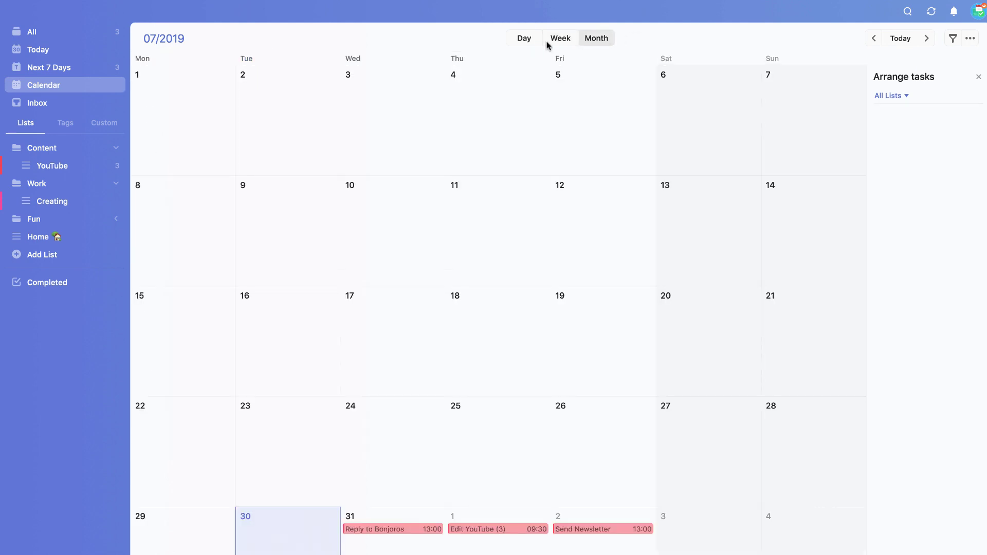
{"action": "left_click", "coordinate": [533, 39]}
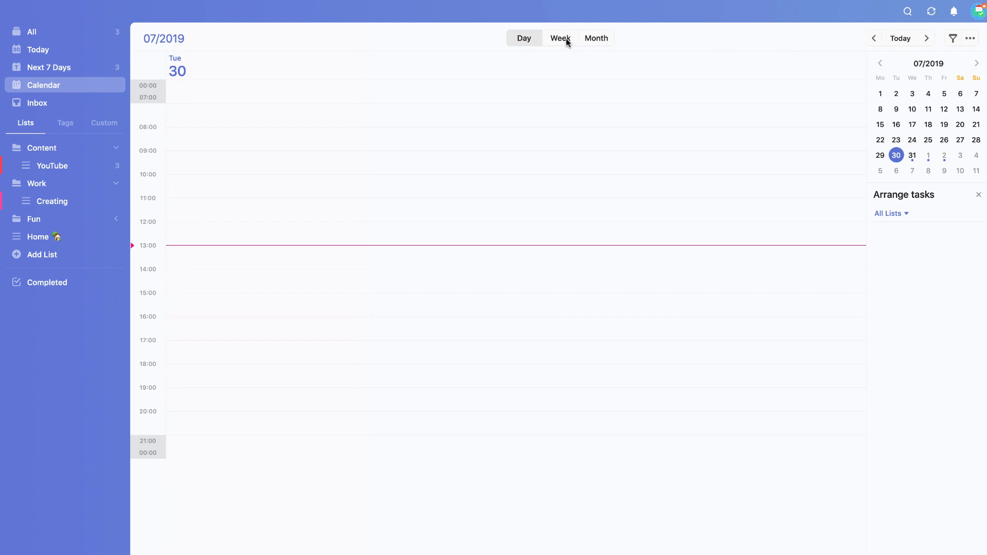
{"action": "left_click", "coordinate": [927, 38]}
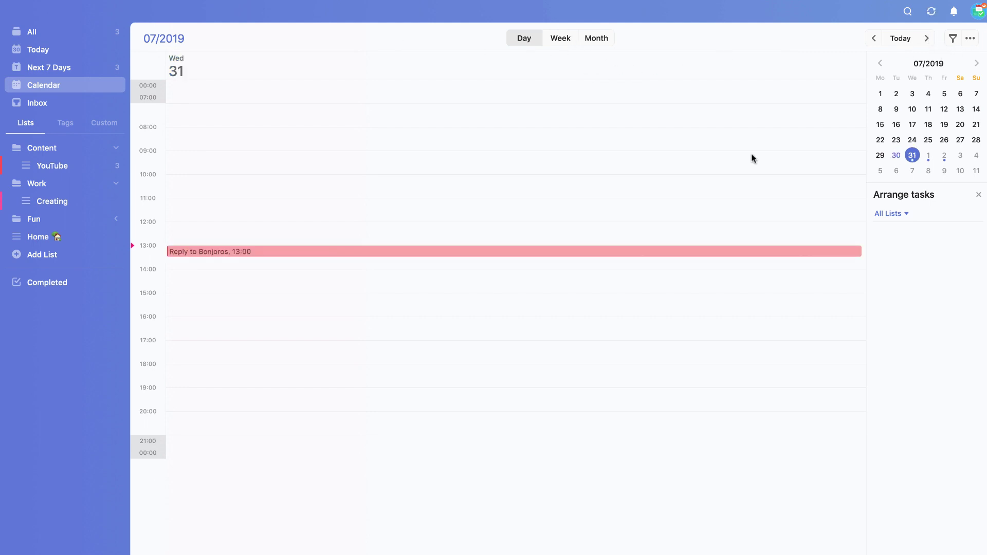
{"action": "left_click", "coordinate": [927, 38]}
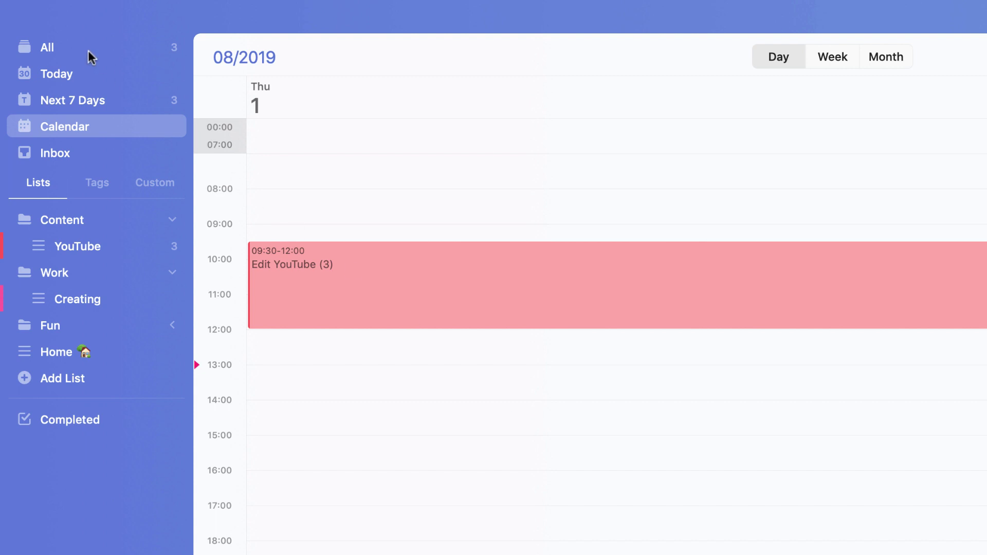
In the All list, open Reply to Bonjoros and set partial progress on its progress bar
{"action": "left_click", "coordinate": [76, 43]}
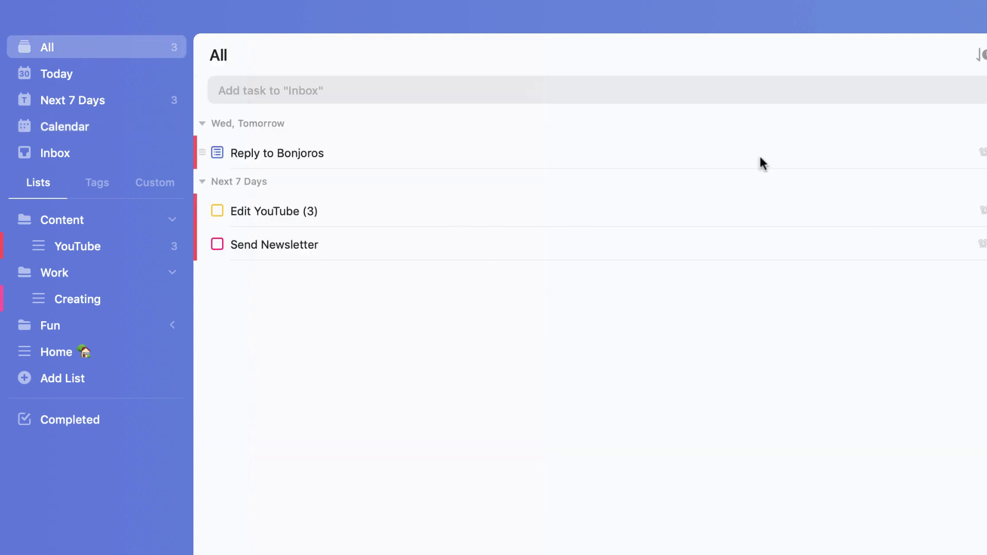
{"action": "left_click", "coordinate": [892, 163]}
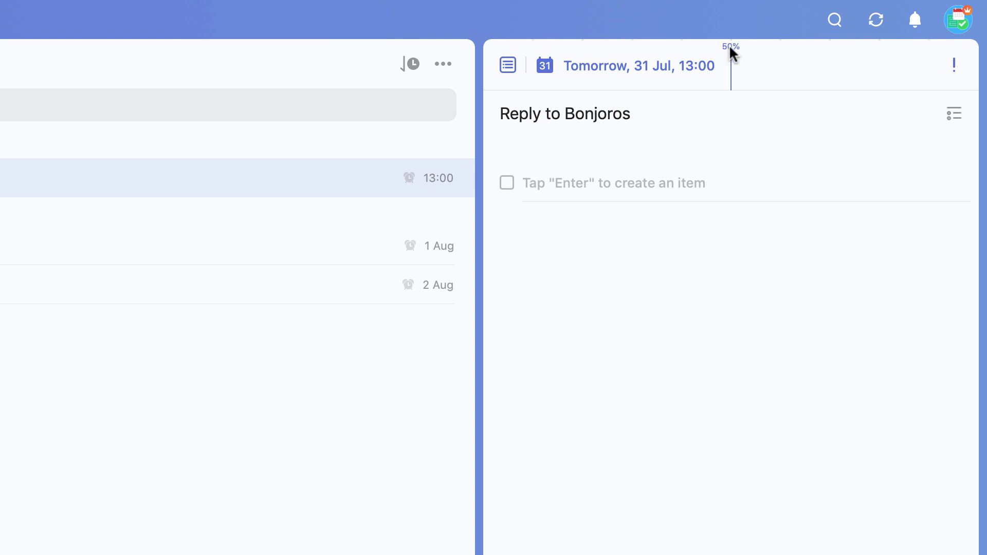
{"action": "left_click", "coordinate": [604, 46]}
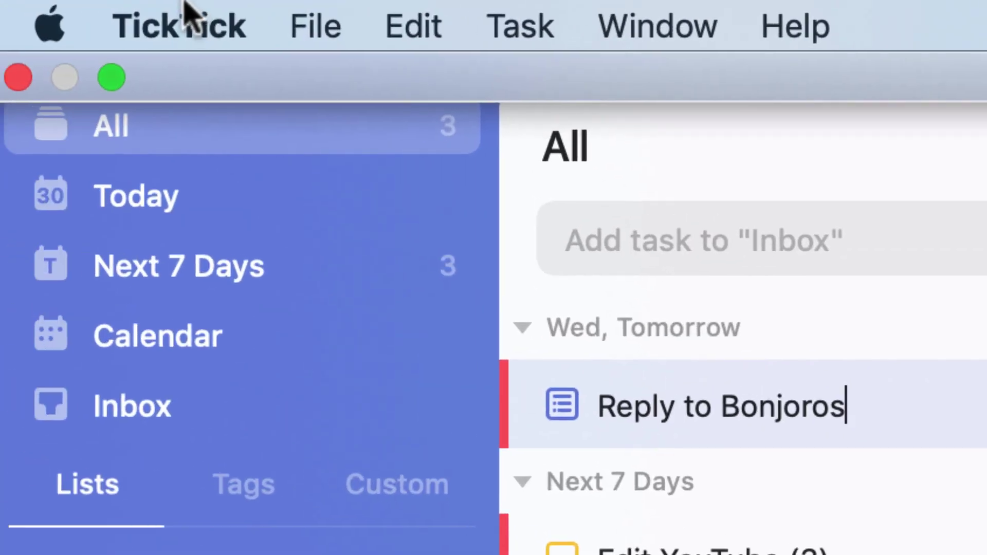
Go to TickTick Preferences and its Smart Lists settings
{"action": "left_click", "coordinate": [203, 14]}
{"action": "left_click", "coordinate": [269, 152]}
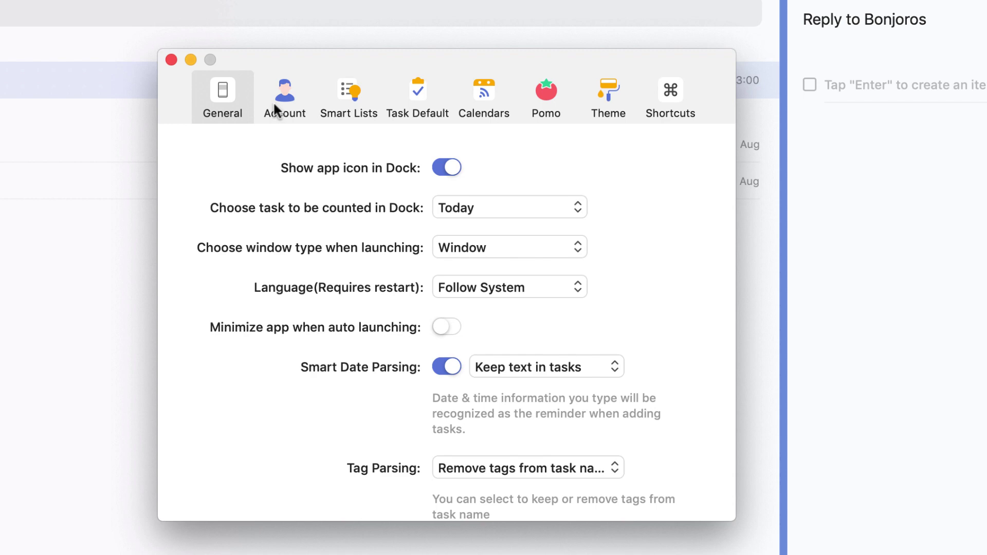
{"action": "left_click", "coordinate": [283, 85]}
{"action": "left_click", "coordinate": [340, 88]}
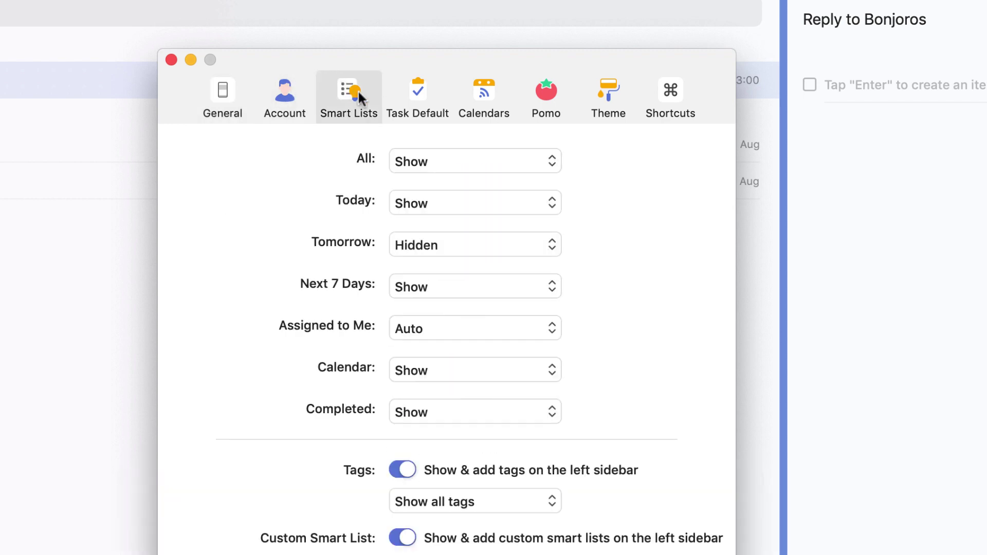
Toggle the All smart list to Hidden and back to Show, and set Tomorrow to Show
{"action": "left_click", "coordinate": [419, 161]}
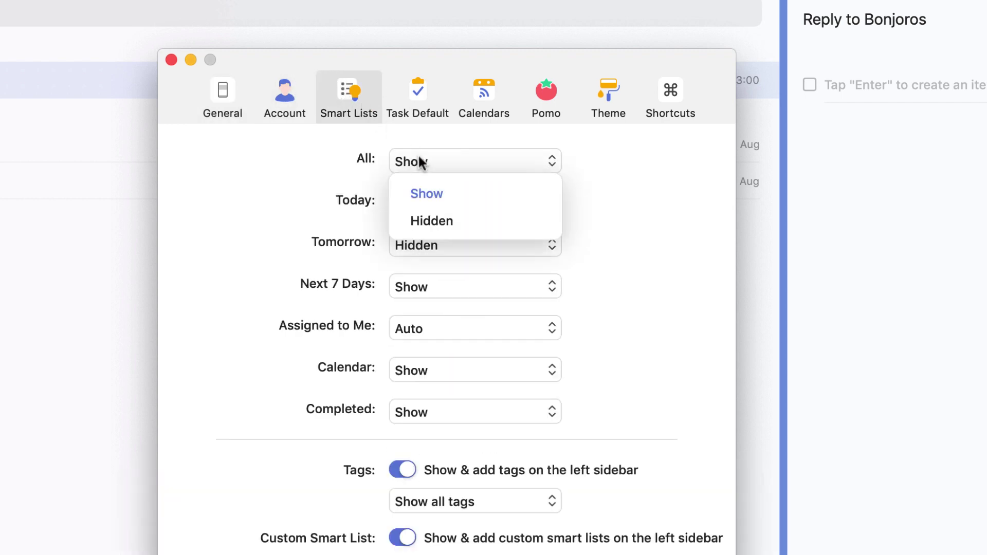
{"action": "left_click", "coordinate": [430, 214]}
{"action": "left_click", "coordinate": [423, 165]}
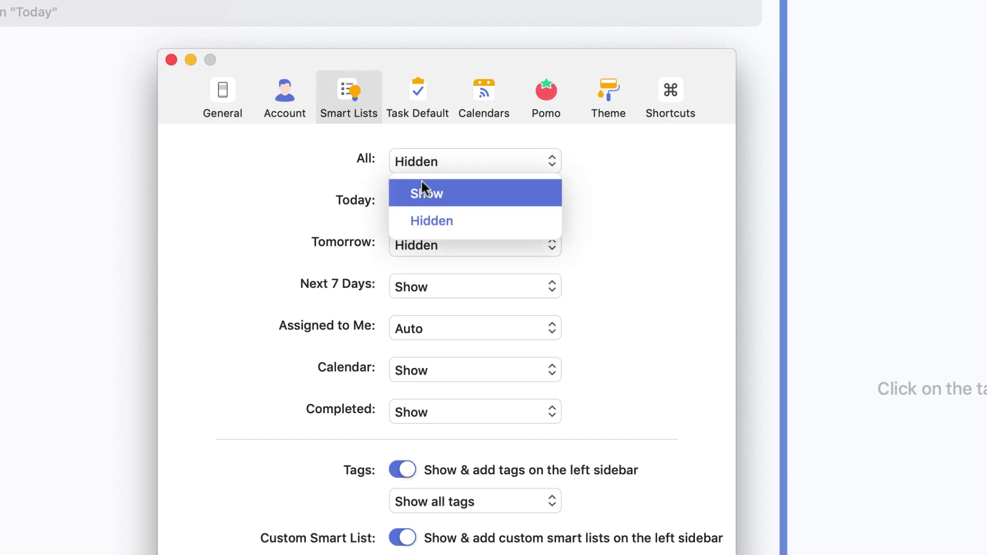
{"action": "left_click", "coordinate": [424, 192]}
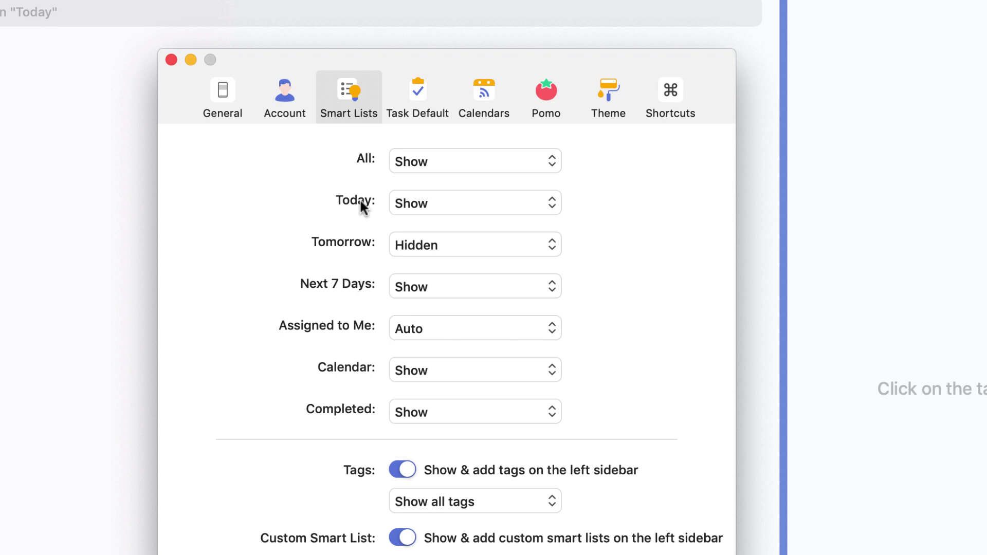
{"action": "left_click", "coordinate": [429, 248]}
{"action": "left_click", "coordinate": [443, 280]}
Switch on Enable Pomo Timer in Pomo preferences, then close Preferences and dismiss the Pomo popover
{"action": "left_click", "coordinate": [548, 90]}
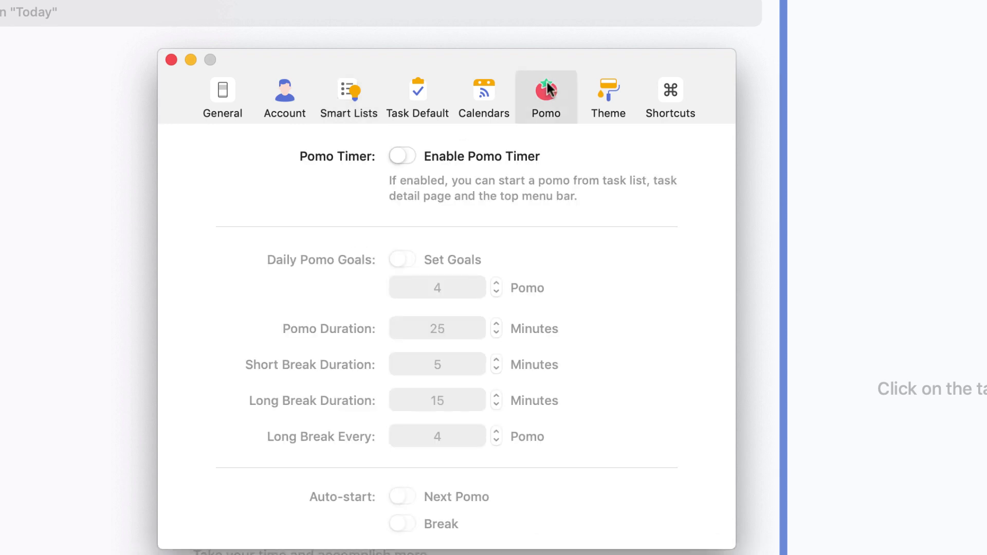
{"action": "left_click", "coordinate": [402, 156]}
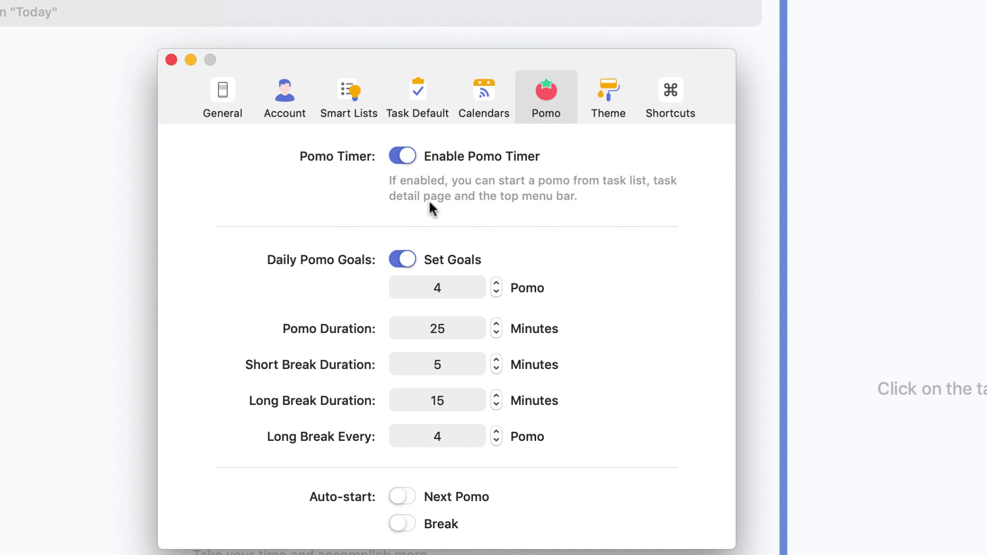
{"action": "left_click", "coordinate": [171, 60]}
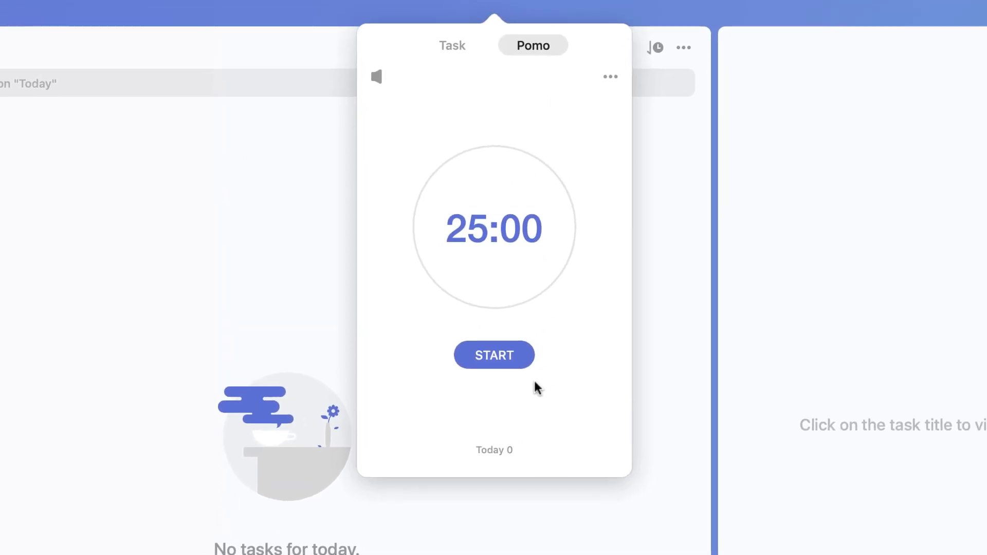
{"action": "left_click", "coordinate": [244, 308]}
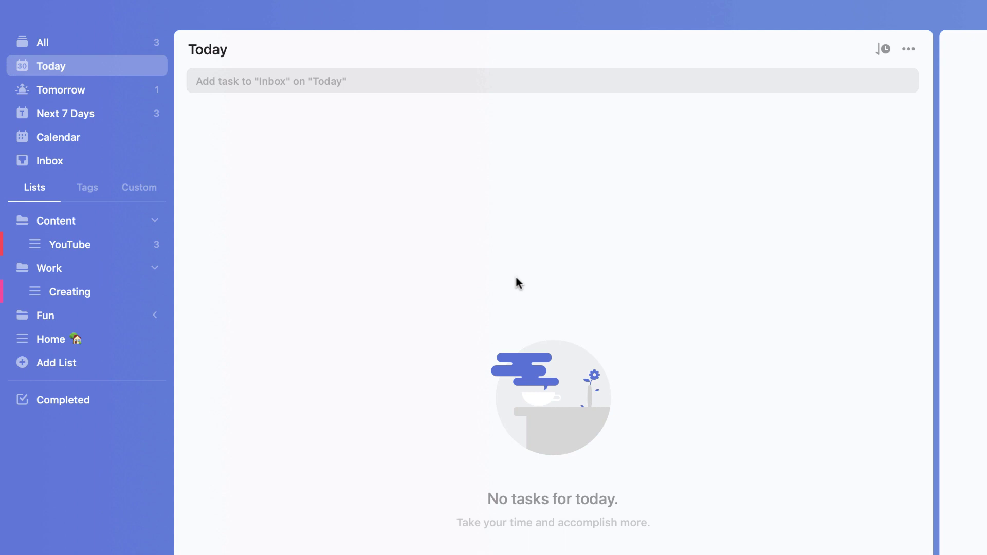
Select the Summer theme from the Season Series in Theme preferences, then close Preferences
{"action": "left_click", "coordinate": [74, 8]}
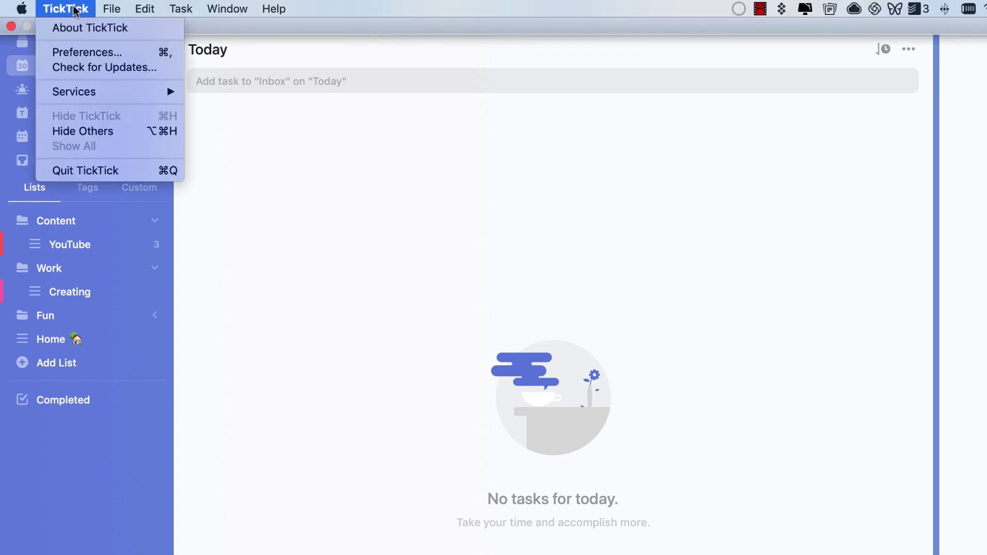
{"action": "left_click", "coordinate": [114, 54]}
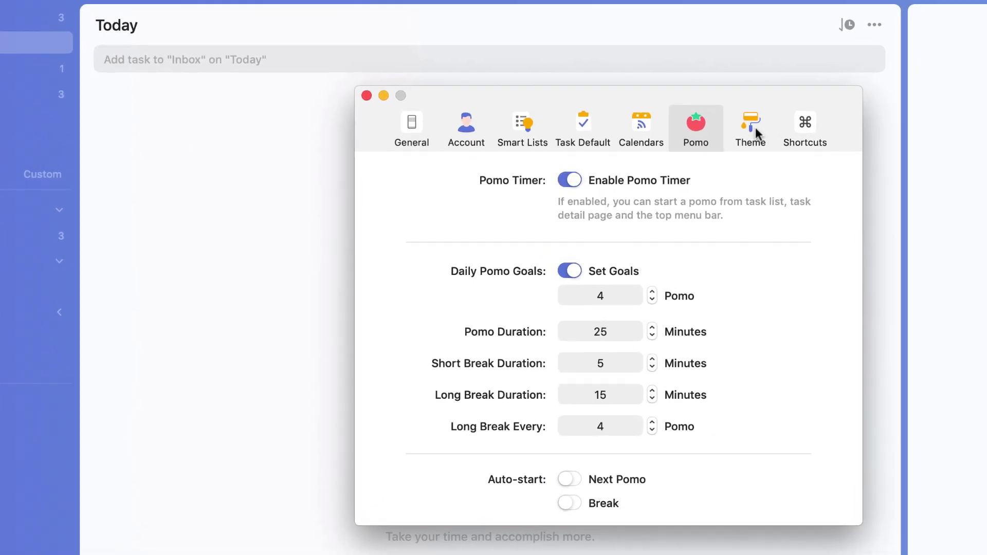
{"action": "left_click", "coordinate": [794, 142]}
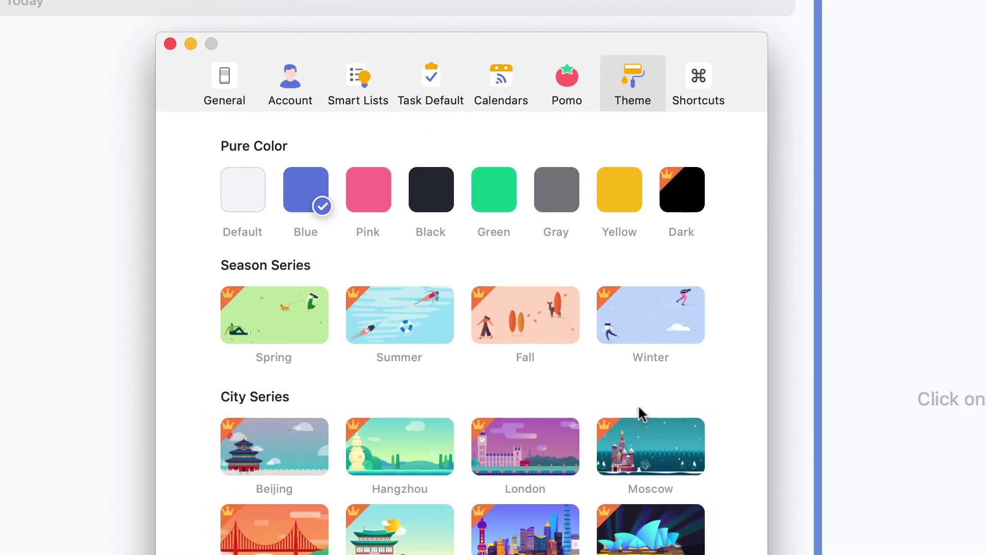
{"action": "scroll", "coordinate": [573, 480], "scroll_direction": "down", "scroll_amount": 5}
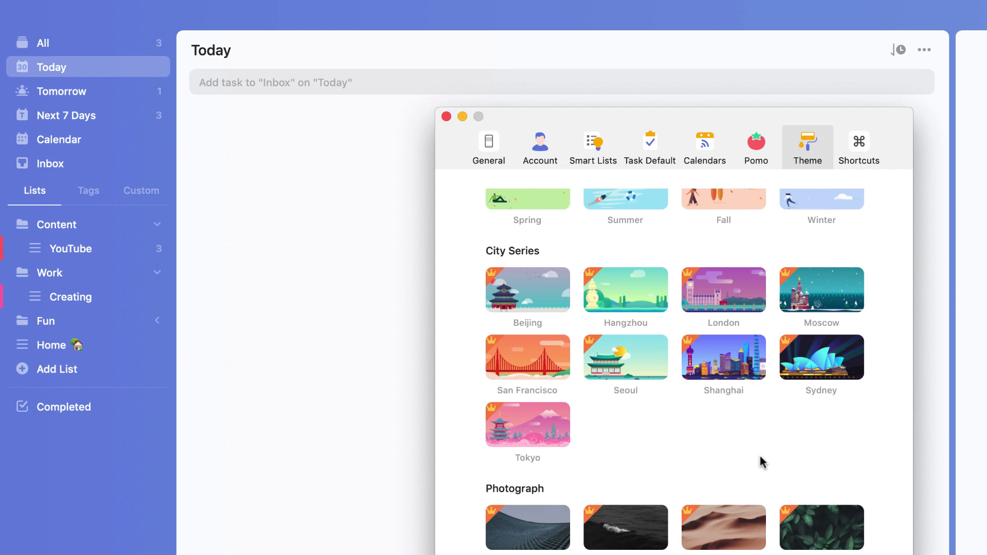
{"action": "scroll", "coordinate": [763, 462], "scroll_direction": "up", "scroll_amount": 3}
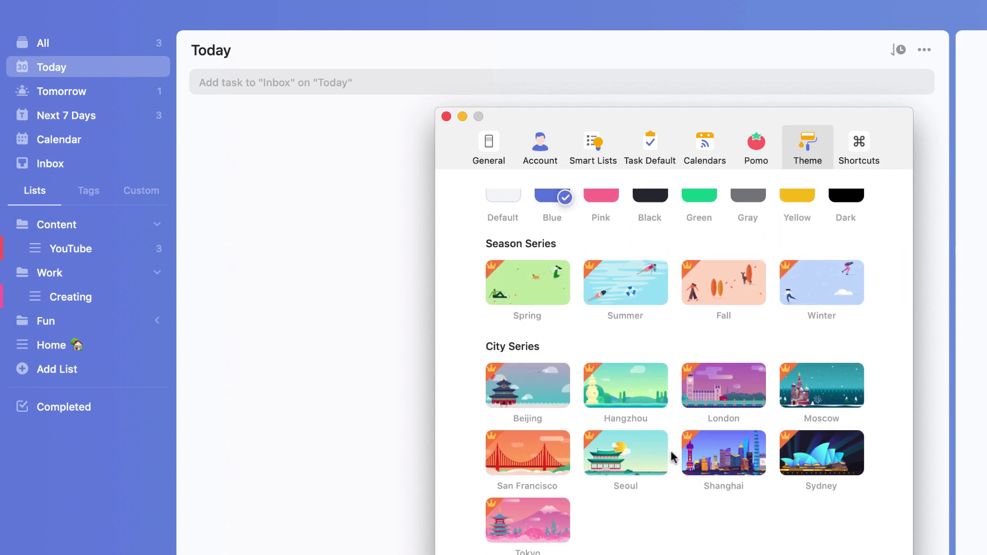
{"action": "scroll", "coordinate": [689, 459], "scroll_direction": "down", "scroll_amount": 1}
{"action": "scroll", "coordinate": [690, 461], "scroll_direction": "down", "scroll_amount": 3}
{"action": "scroll", "coordinate": [689, 461], "scroll_direction": "up", "scroll_amount": 5}
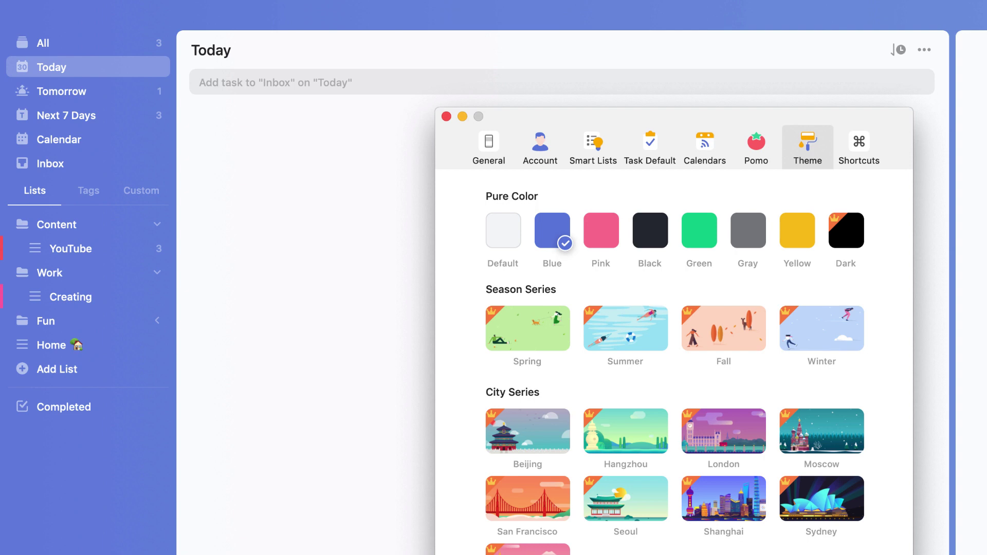
{"action": "left_click", "coordinate": [641, 322]}
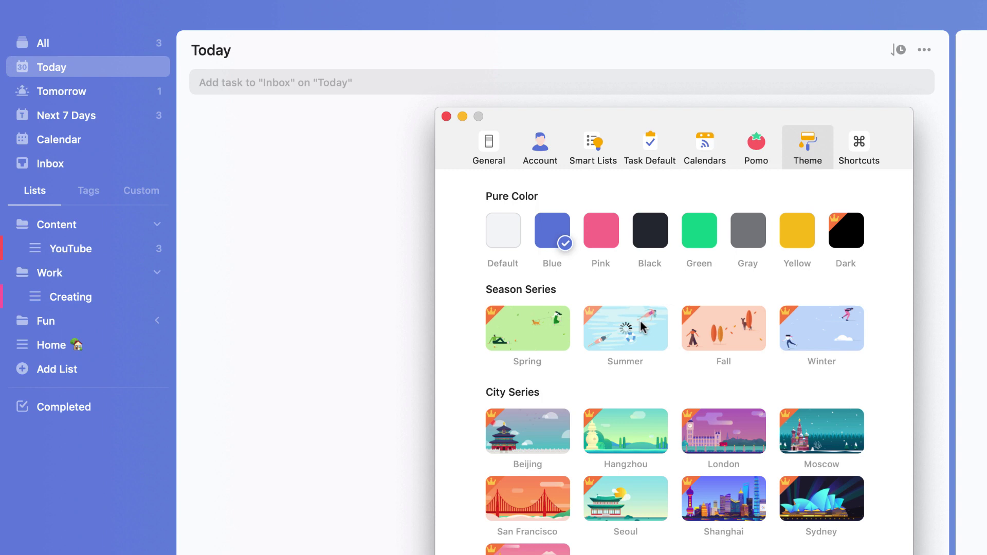
{"action": "left_click", "coordinate": [446, 116]}
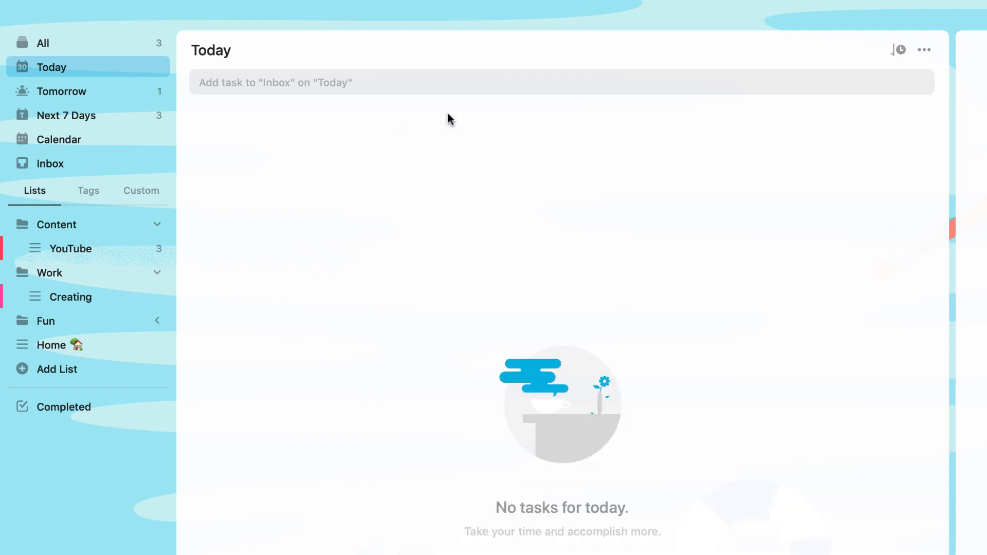